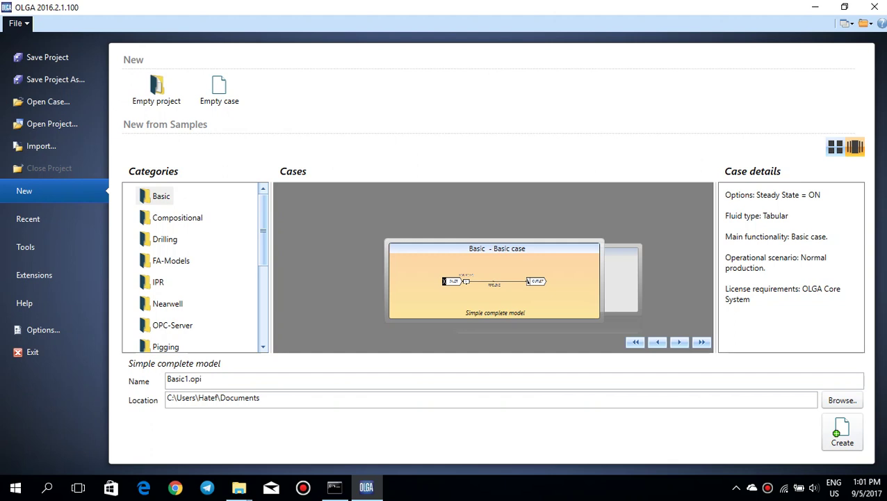
Set the save location of the new Basic sample case to the OLGA Turorial folder on the Desktop.
scroll(262, 264, "down", 3)
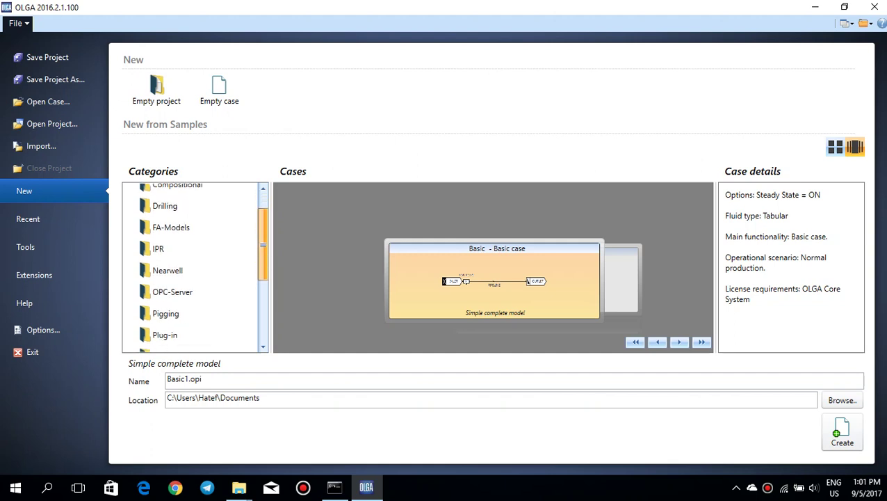
mouse_move(262, 262)
left_mouse_down()
mouse_move(263, 303)
mouse_move(263, 274)
left_mouse_up()
scroll(263, 264, "up", 3)
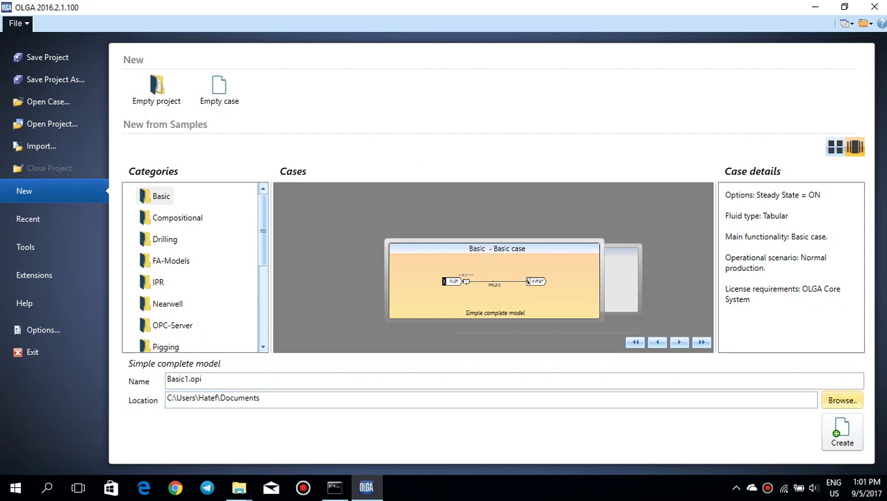
left_click(842, 400)
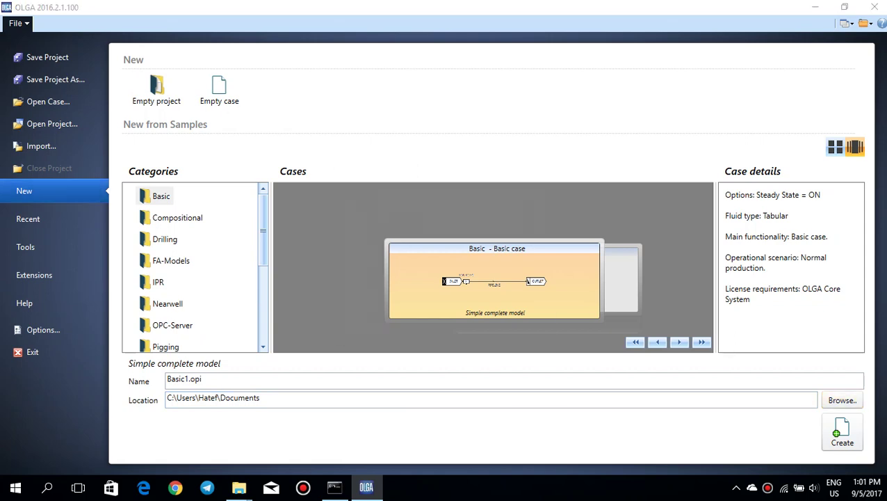
left_click(405, 248)
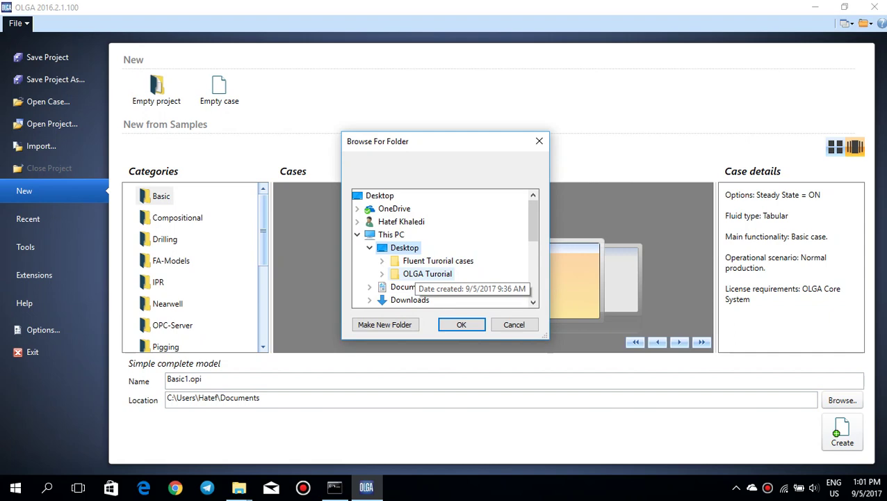
left_click(421, 273)
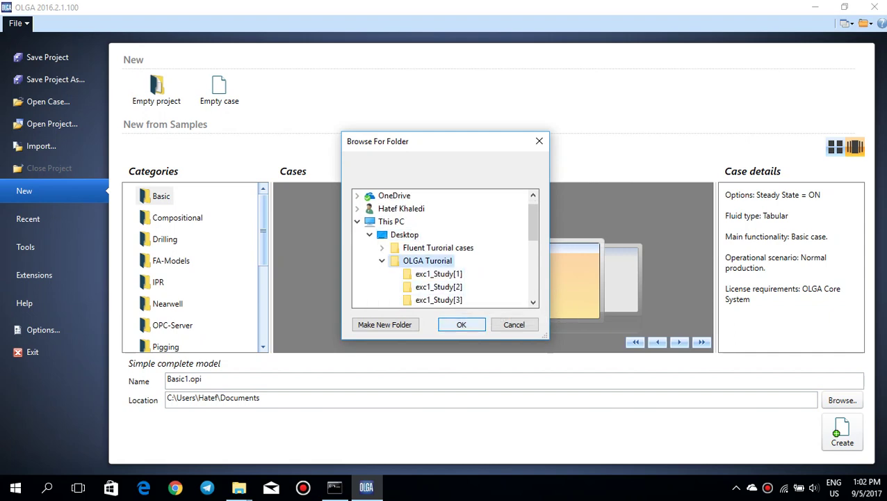
key("Return")
Name the new case Basic.2opi and create it from the Basic case sample.
left_click(187, 380)
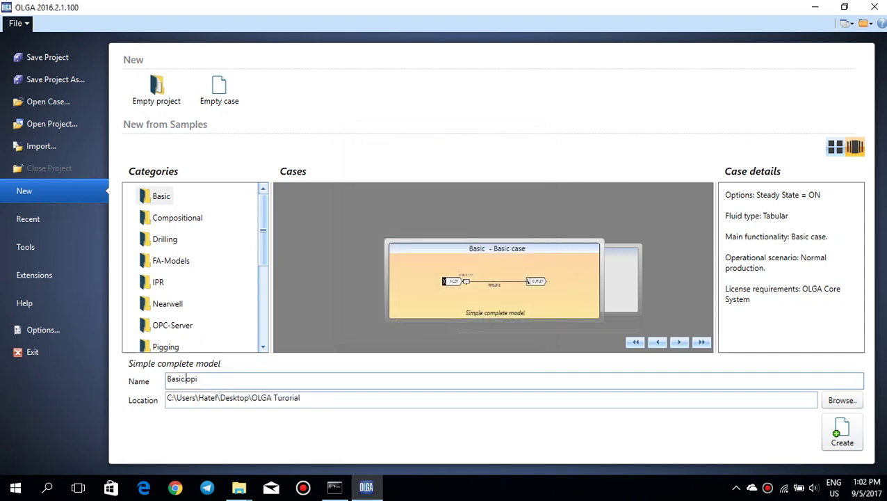
type("2")
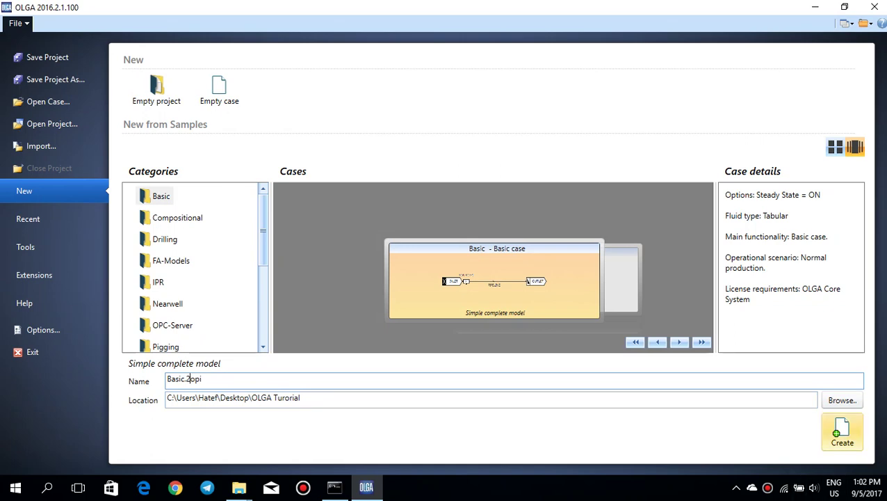
left_click(842, 431)
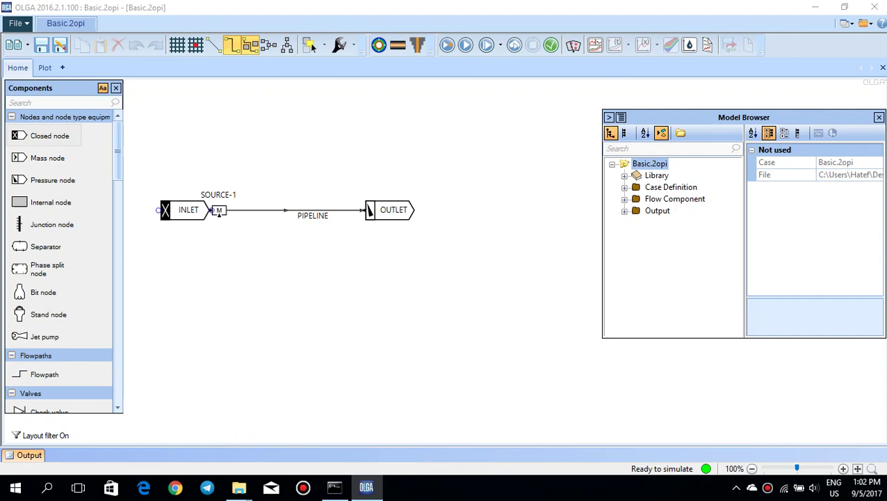
Examine the properties of the inlet node, SOURCE-1, the outlet node and the pipeline, including the flowpath geometry data.
left_click(163, 210)
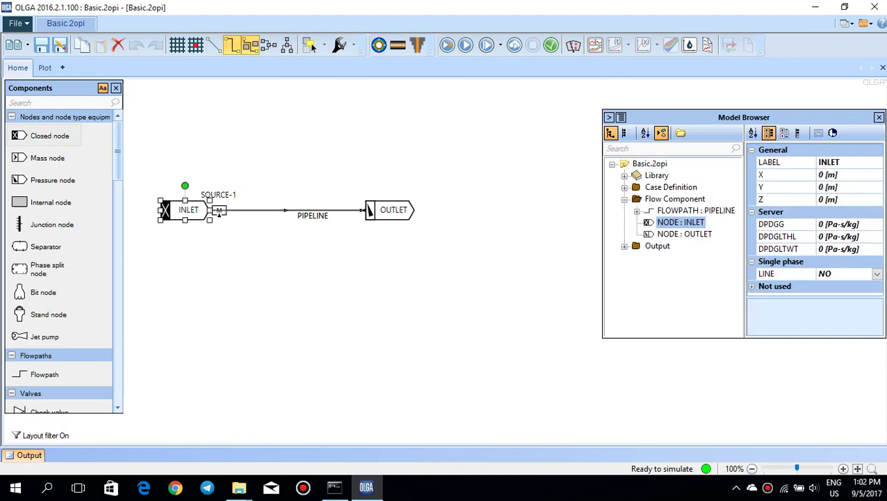
left_click(219, 210)
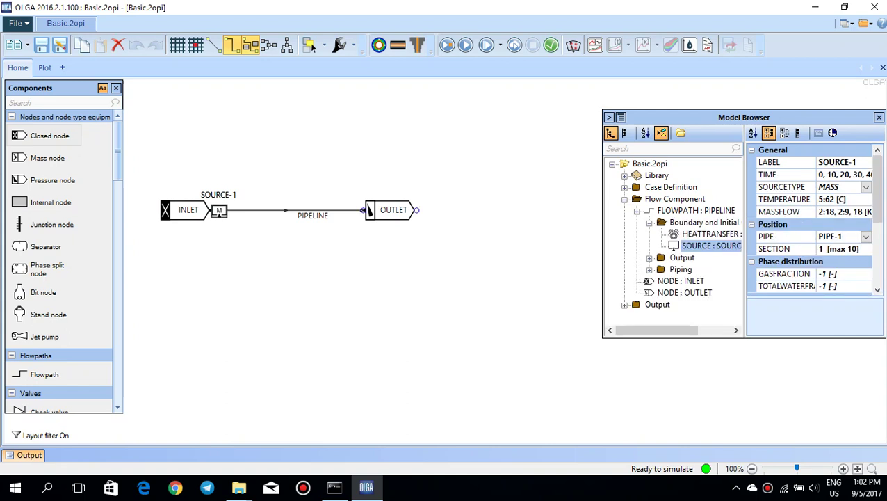
left_click(367, 210)
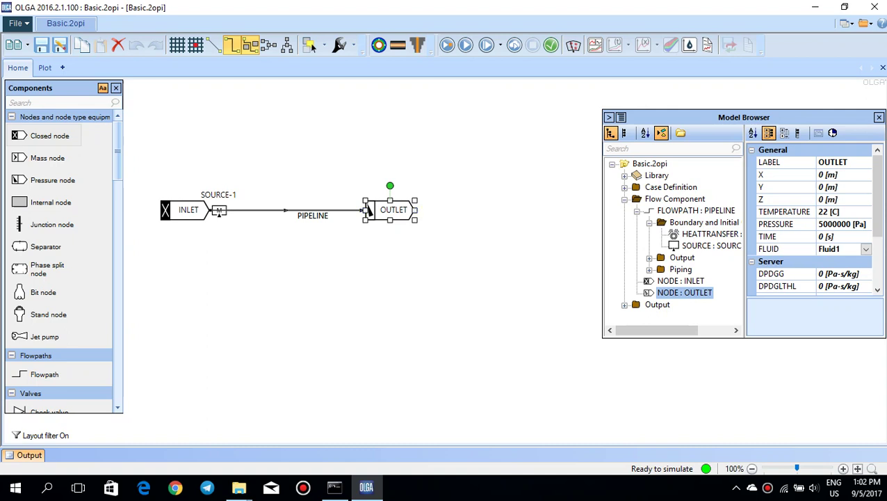
left_click(365, 209)
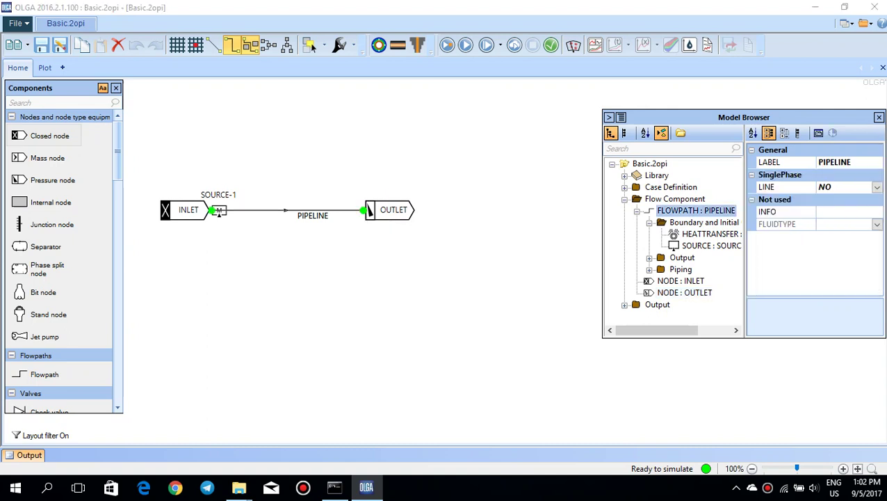
double_click(364, 210)
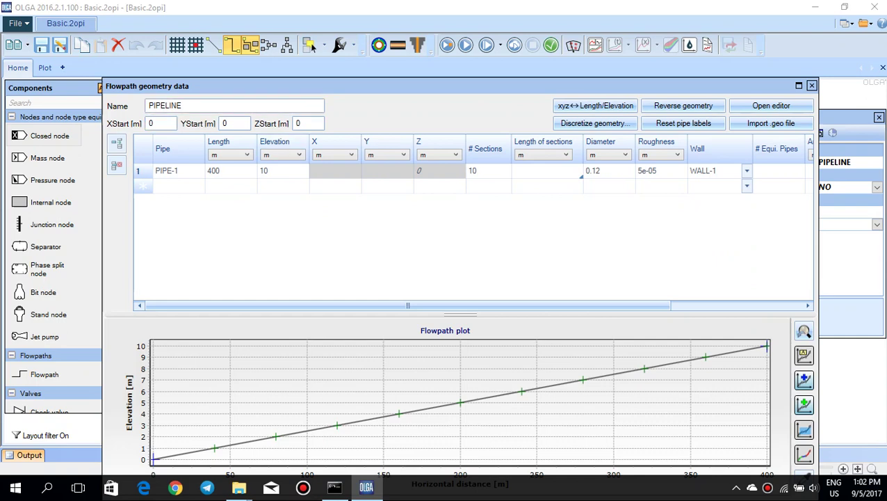
left_click_drag(417, 86, 436, 27)
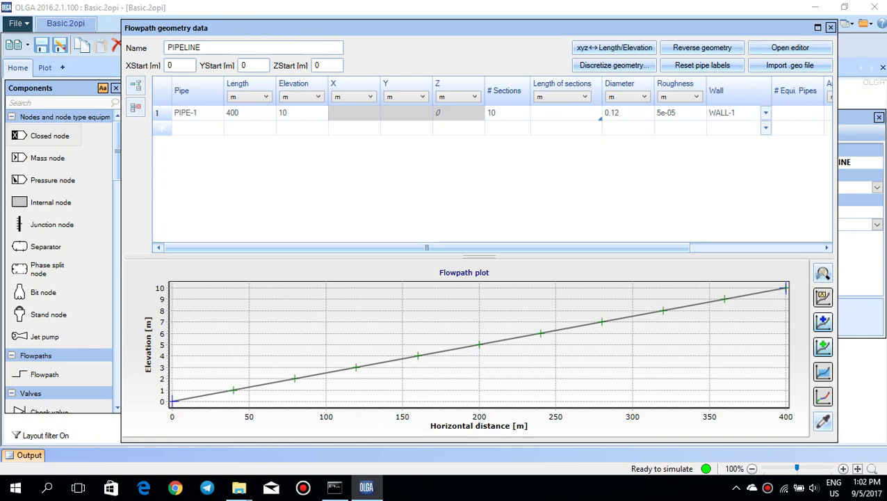
left_click(830, 27)
left_click(219, 210)
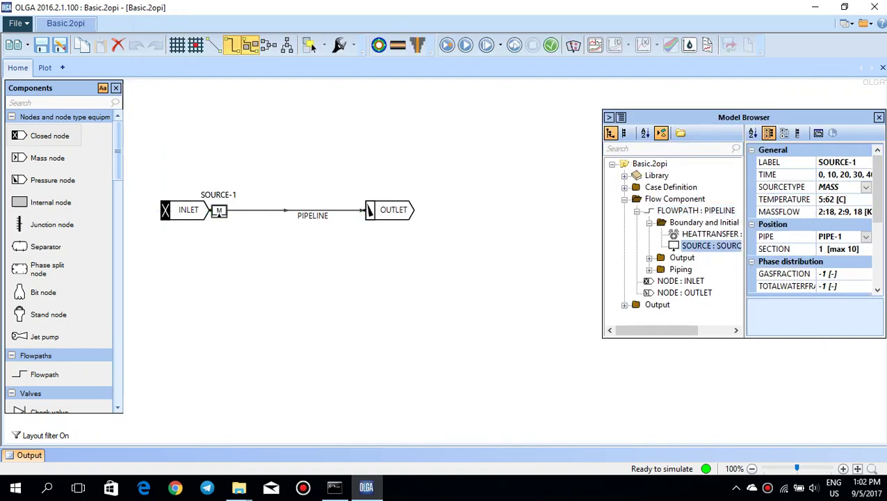
left_click(186, 210)
left_click(220, 210)
Expand the Library's Structural folder, select material MATER-1, and enlarge the Model Browser to fit the full labels and properties.
left_click_drag(744, 338, 744, 421)
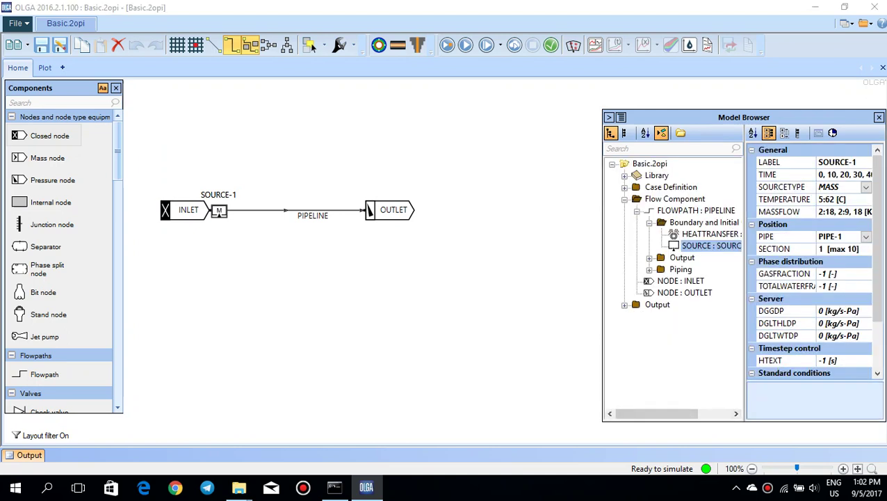
left_click(657, 175)
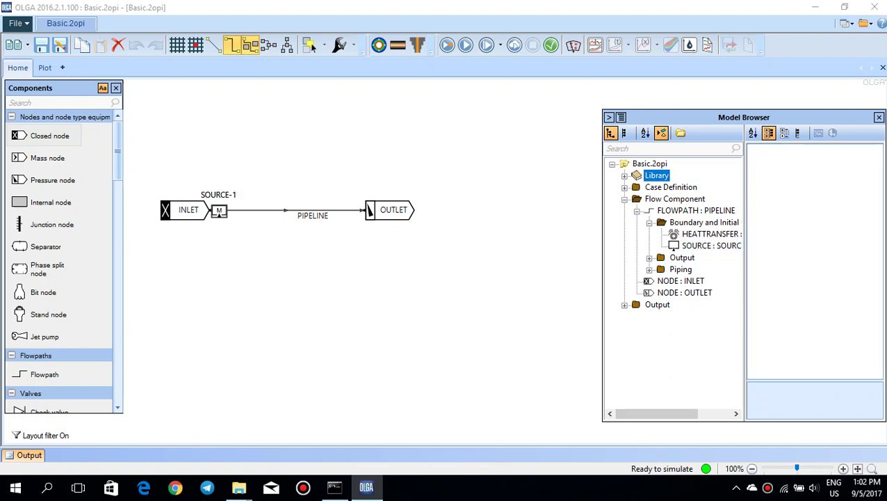
key("Right")
key("Down")
key("Right")
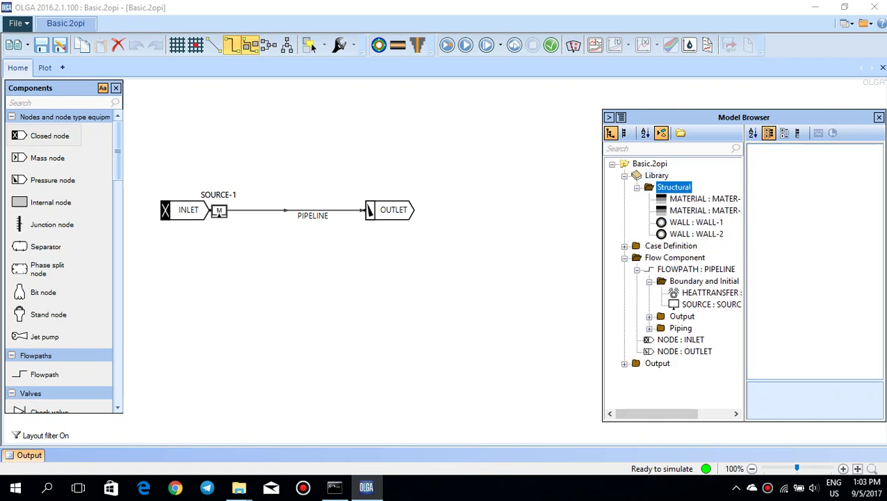
key("Down")
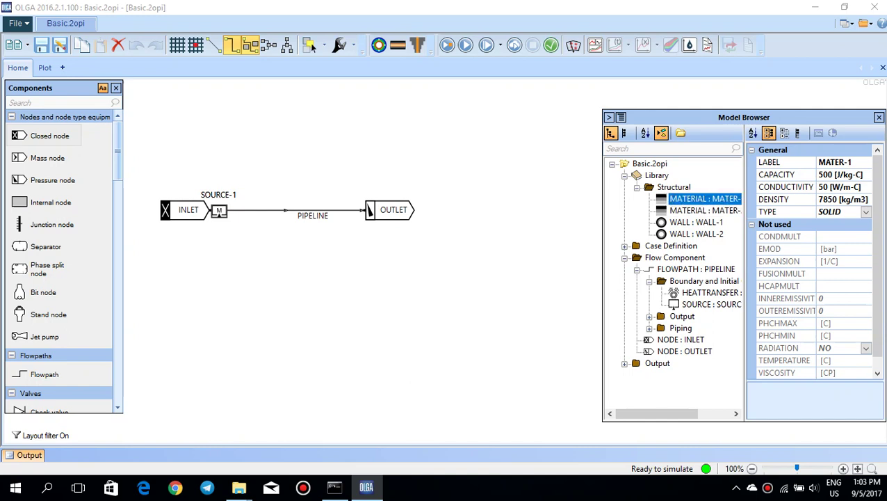
left_click_drag(603, 264, 551, 264)
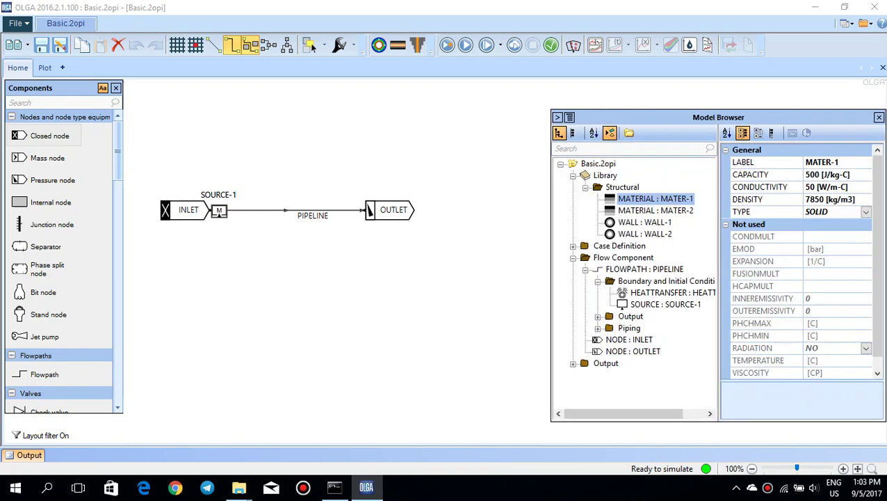
left_click_drag(696, 110, 695, 75)
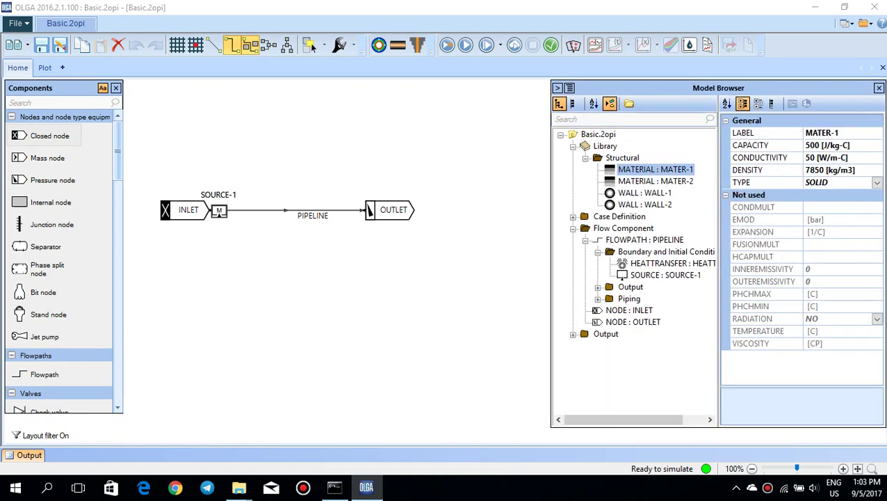
Change the label of material MATER-1 to Steel.
left_click(656, 181)
left_click(655, 170)
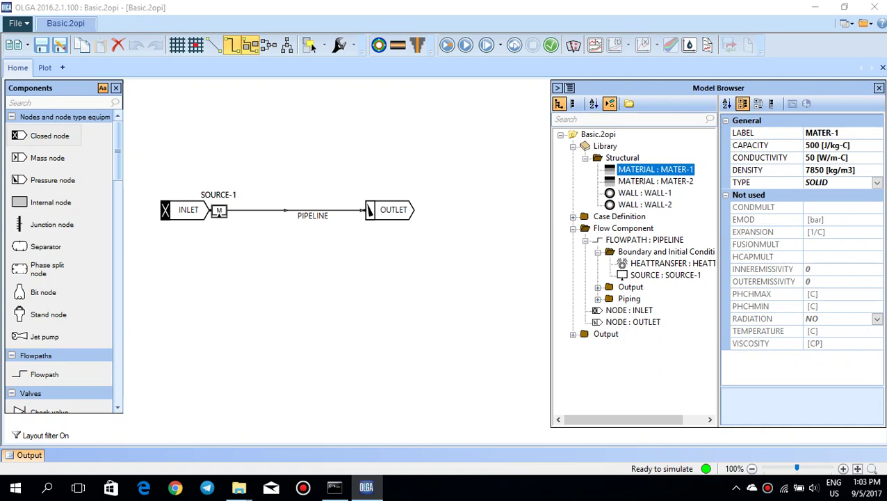
left_click_drag(841, 133, 804, 132)
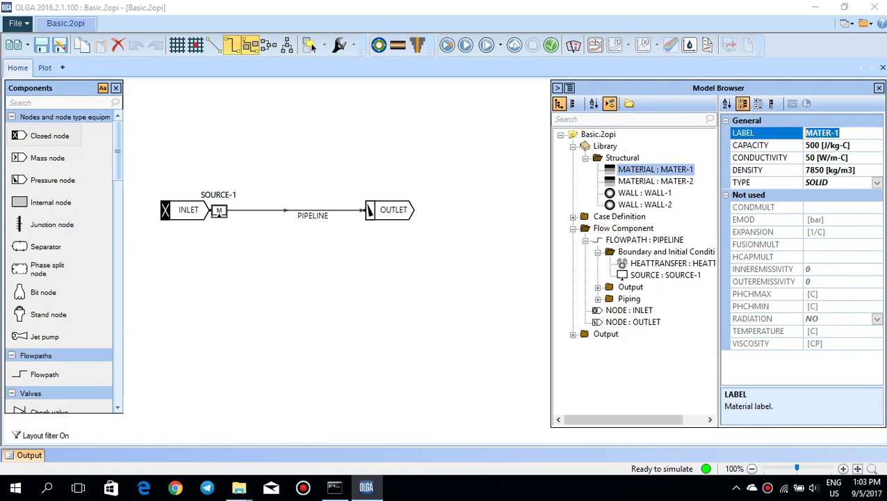
type("Steel")
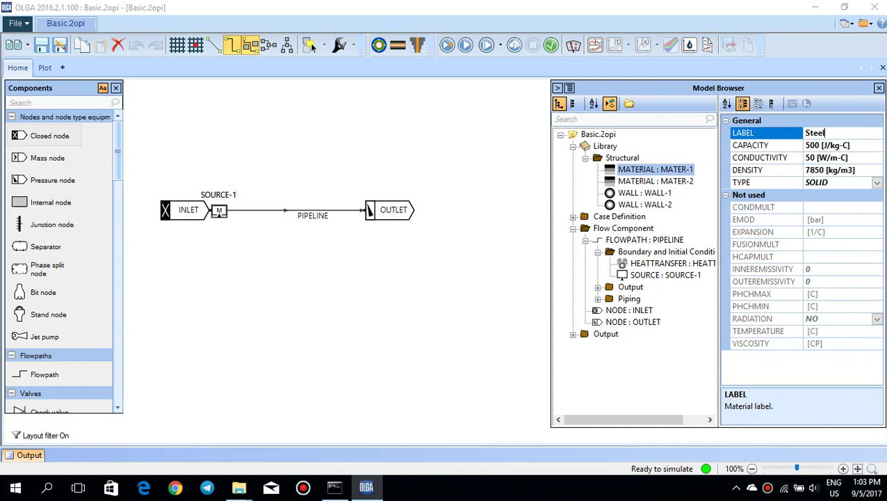
Change the label of material MATER-2 to Insultaion.
left_click(656, 181)
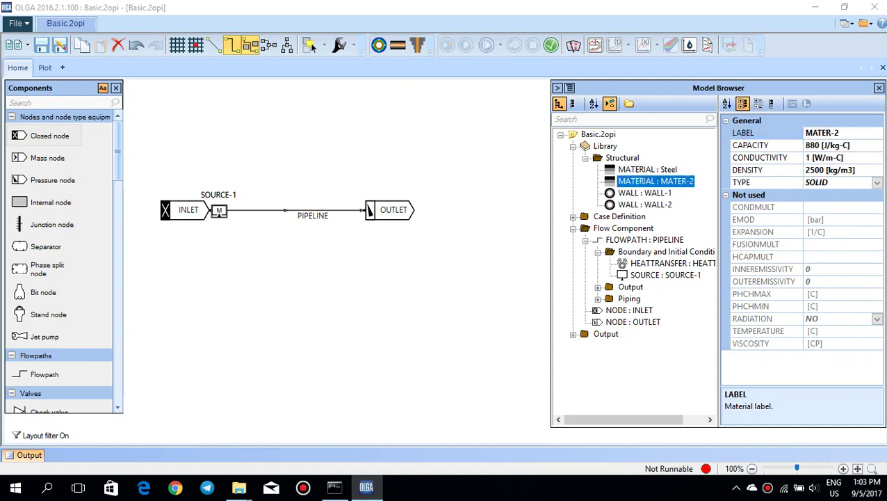
left_click(840, 133)
left_click_drag(840, 132, 804, 133)
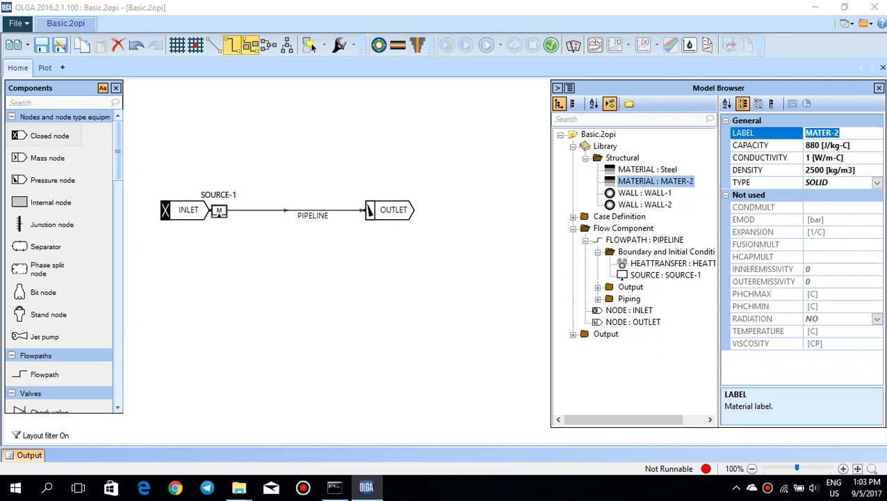
type("Insultaion")
Change the label of wall WALL-1 to Pipeline.
left_click(645, 193)
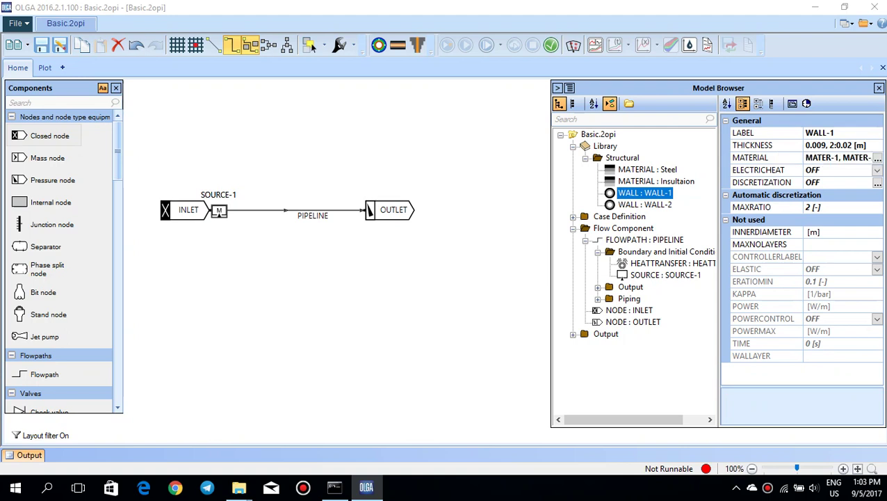
left_click_drag(837, 133, 804, 133)
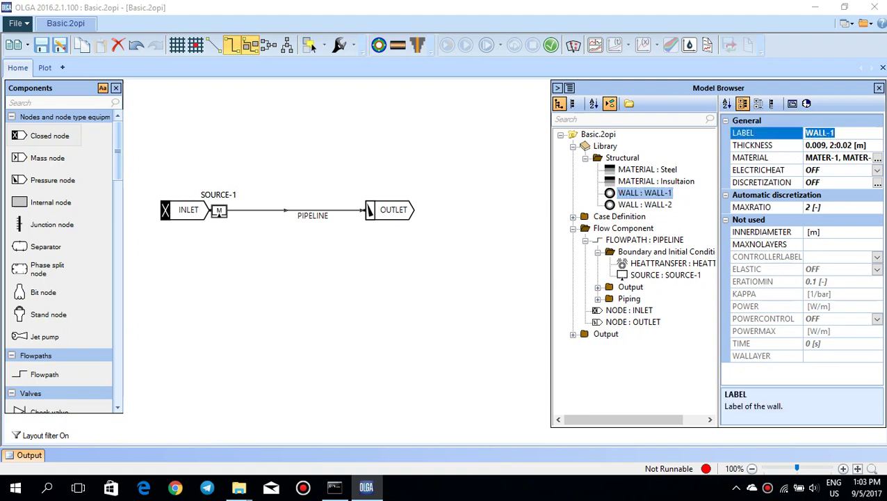
type("Pipeline")
key("Tab")
Set the Pipeline wall's layer thicknesses to 0.009 and 0.02 m.
left_click(831, 145)
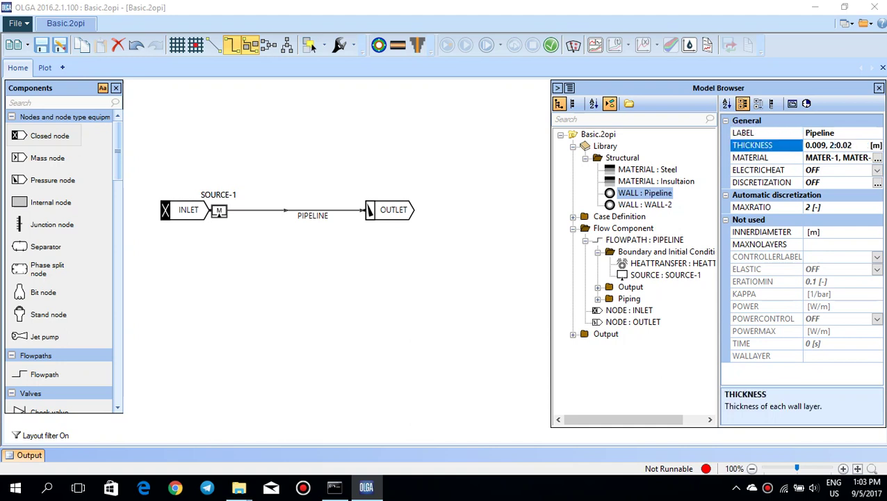
key("BackSpace")
key("BackSpace")
key("Tab")
Replace all materials assigned to the Pipeline wall with Steel followed by Insultaion.
key("Return")
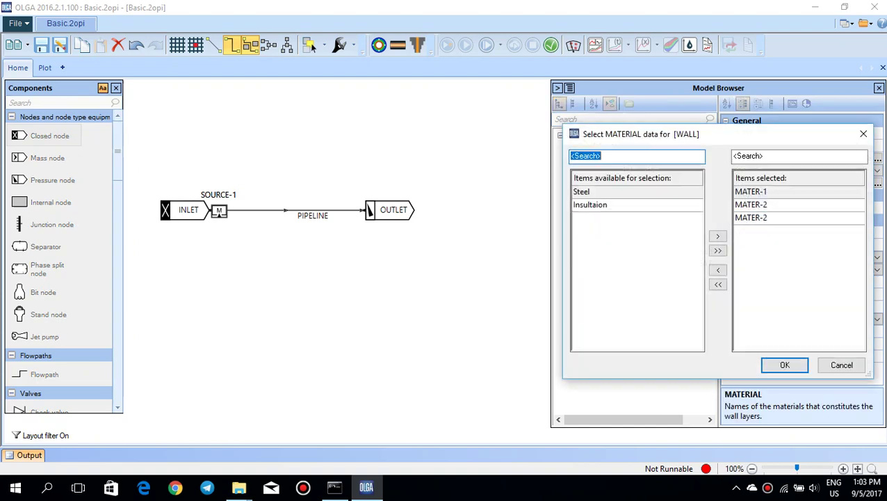
double_click(798, 192)
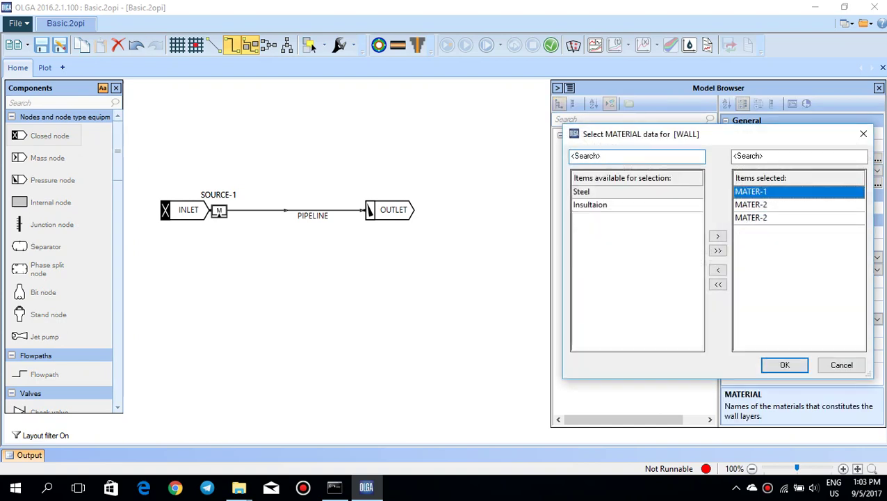
double_click(798, 192)
key("Delete")
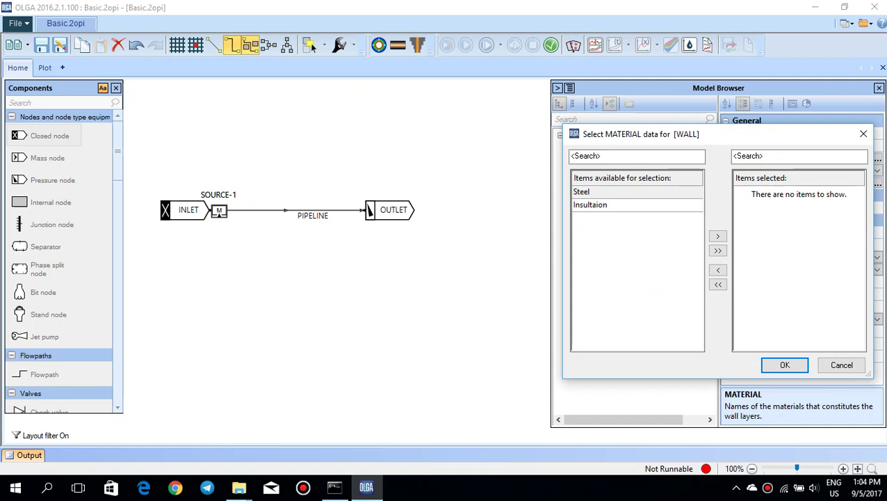
double_click(583, 192)
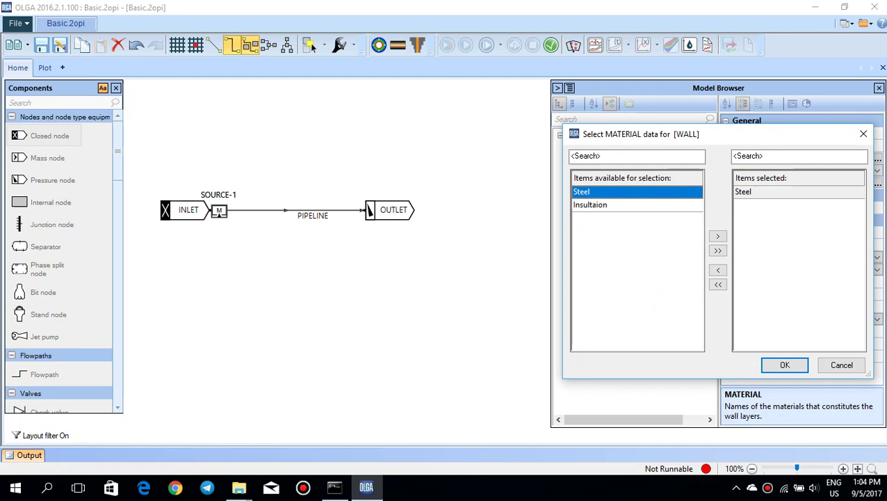
double_click(590, 206)
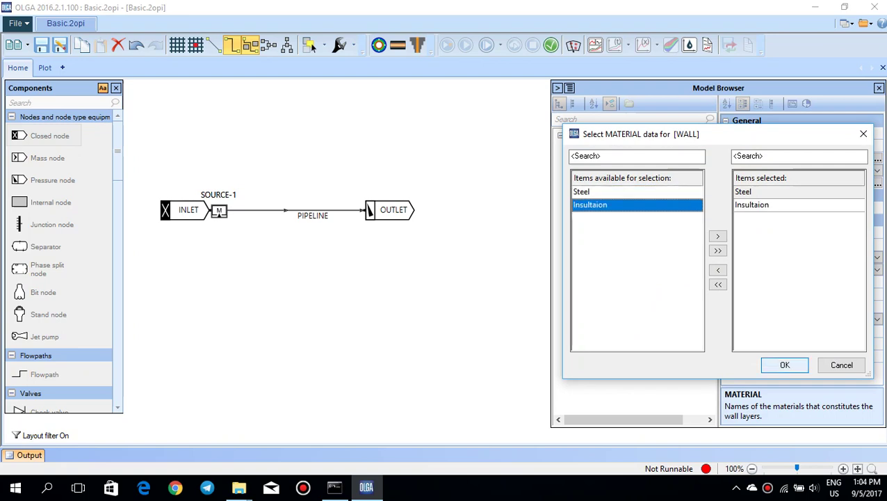
key("Return")
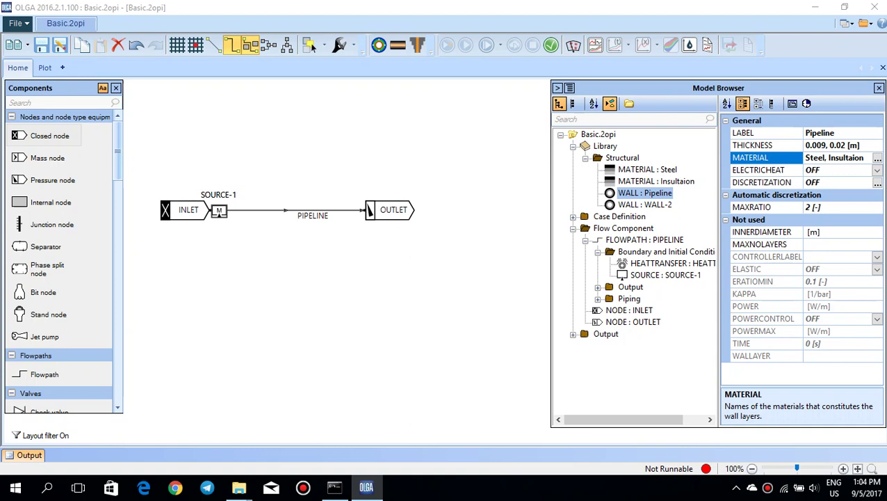
Change the label of wall WALL-2 to Riser.
left_click(645, 205)
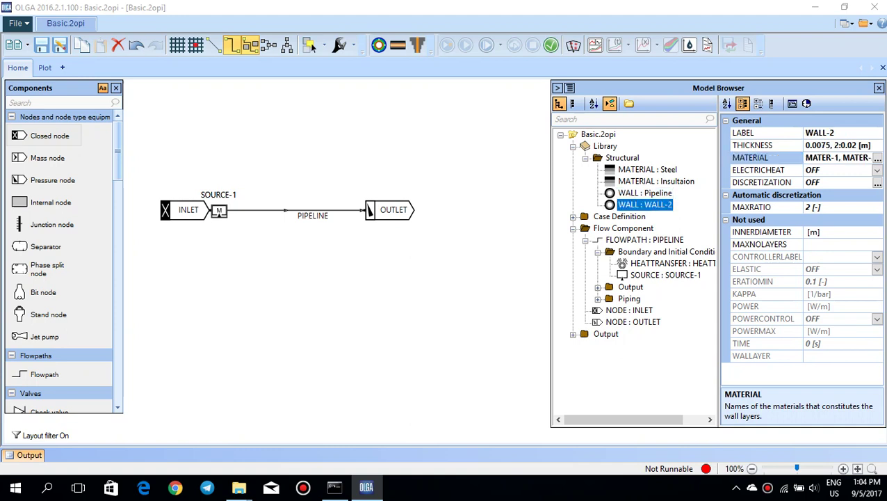
left_click_drag(838, 132, 802, 133)
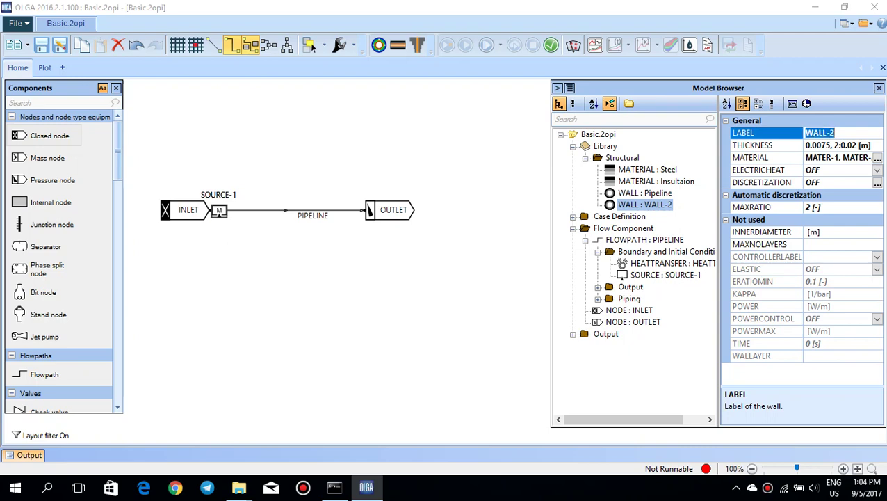
type("Riser")
Replace all materials assigned to the Riser wall with Steel only.
left_click(834, 158)
left_click(877, 158)
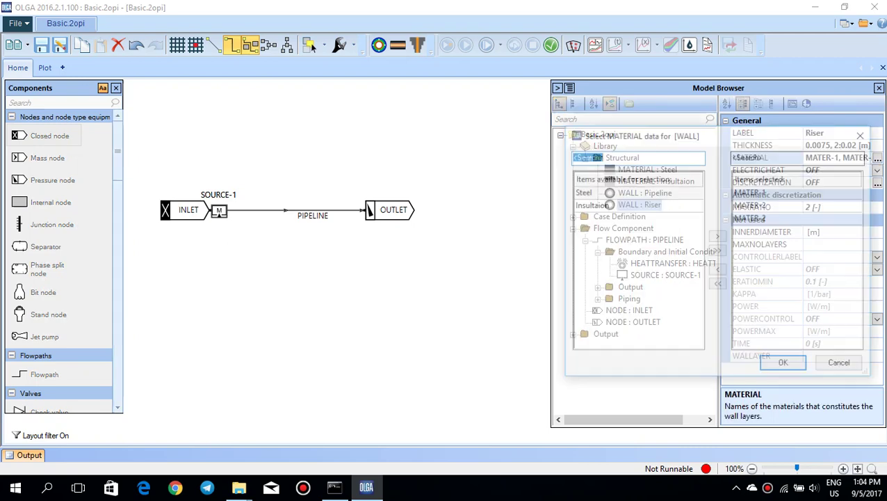
double_click(751, 193)
double_click(751, 193)
double_click(751, 193)
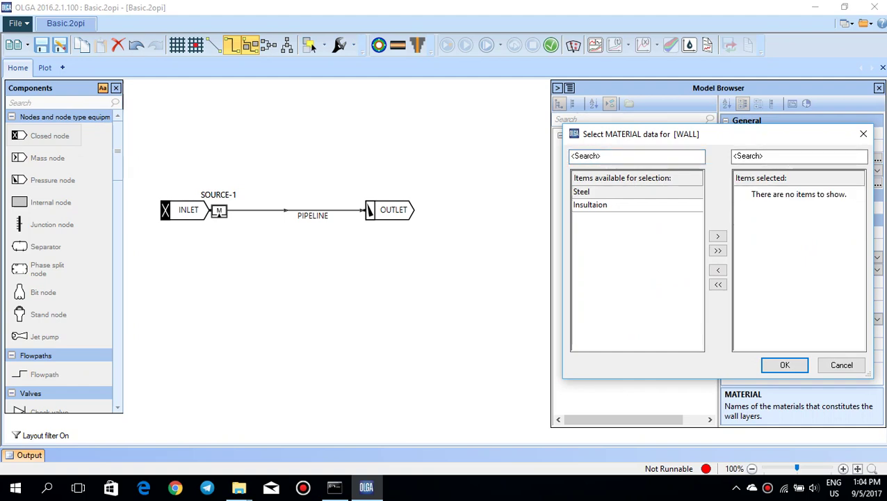
double_click(582, 192)
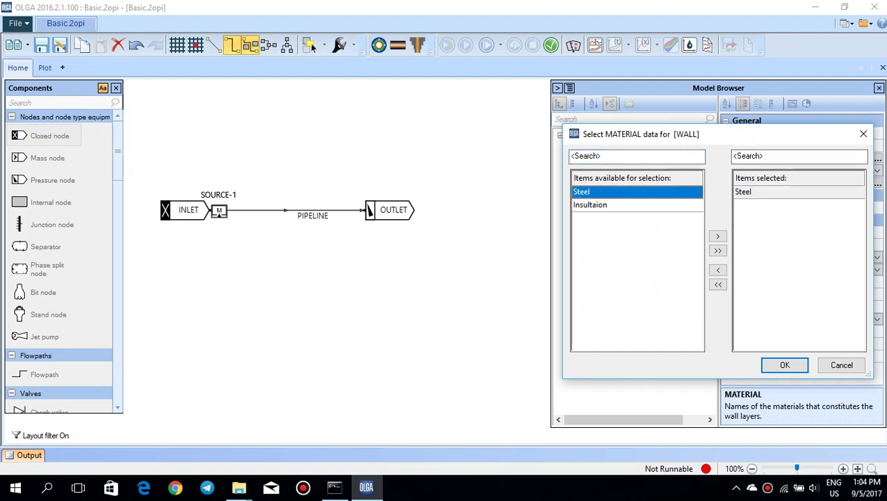
left_click(784, 364)
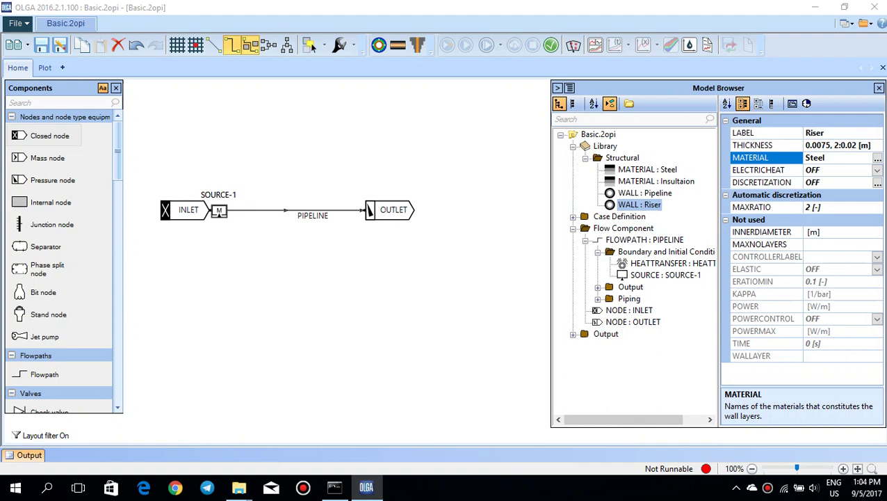
Remove the 2:0.02 entry from the Riser wall's thickness, leaving a single 0.0075 m layer.
double_click(821, 145)
left_click(833, 145)
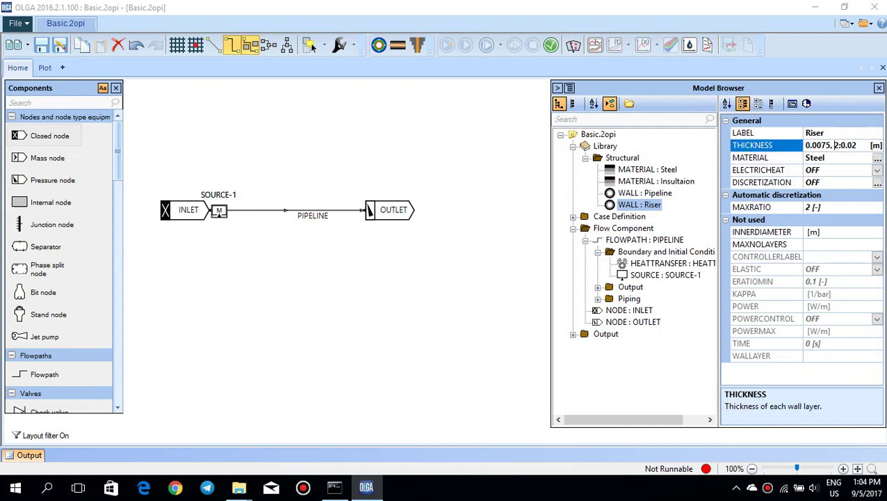
left_click_drag(830, 145, 857, 145)
key("Delete")
Replace the PVT file in the case definition's FILES entry with Sea.tab from the OLGA Turorial folder.
left_click(572, 217)
left_click(619, 216)
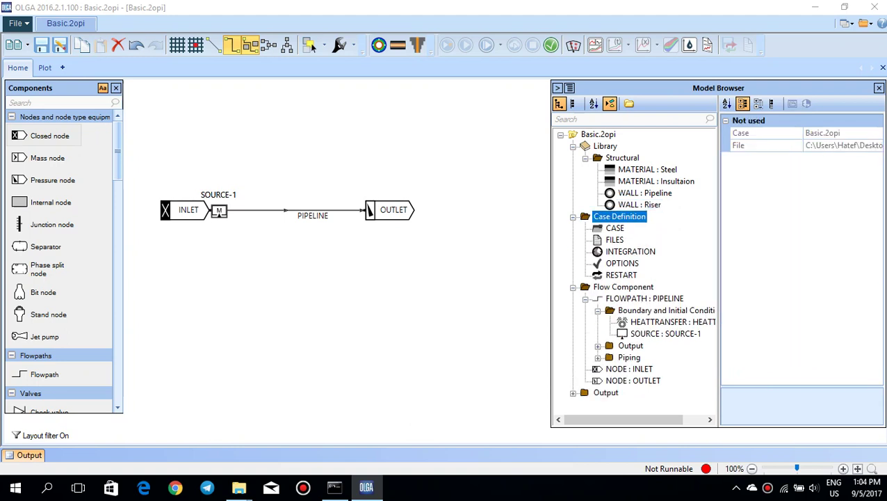
left_click(615, 228)
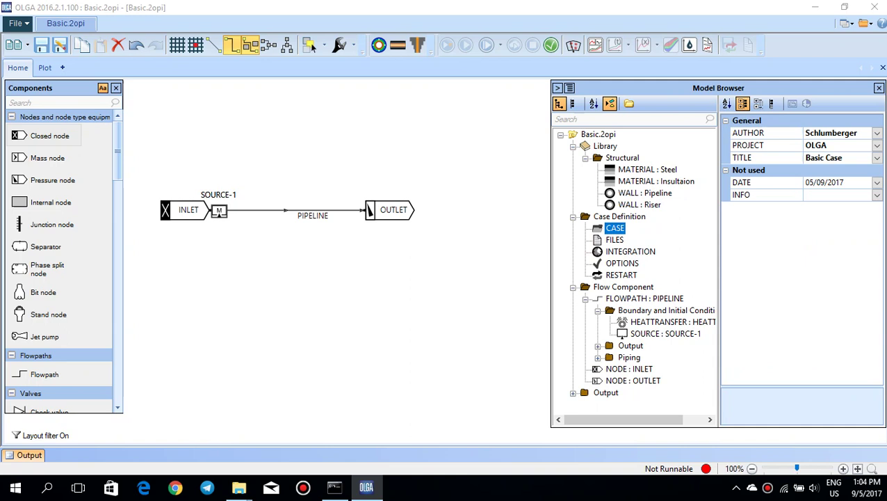
left_click(615, 240)
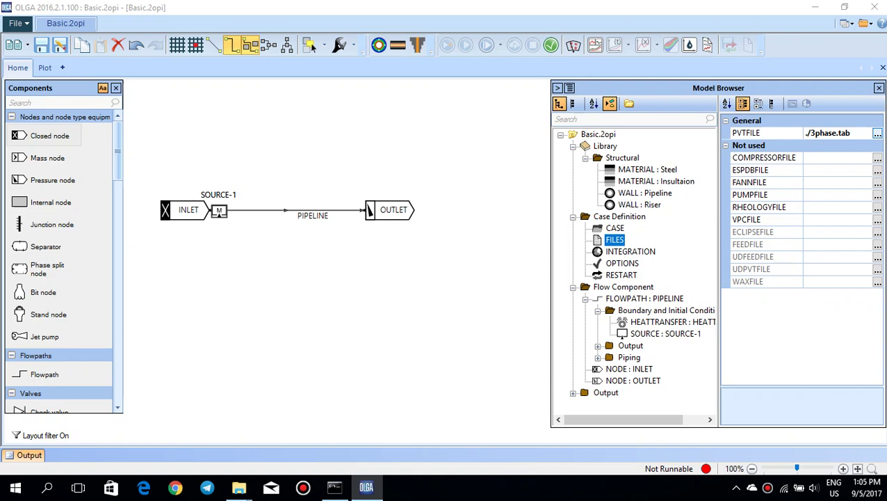
left_click(878, 133)
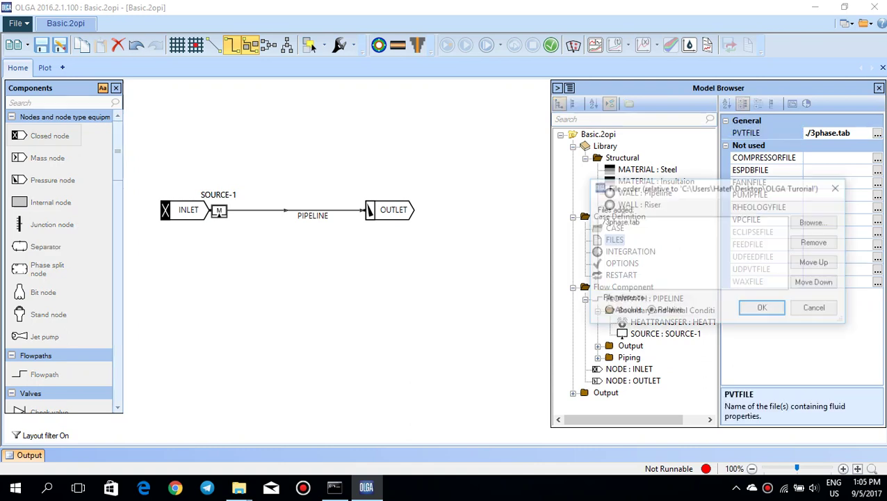
left_click(618, 221)
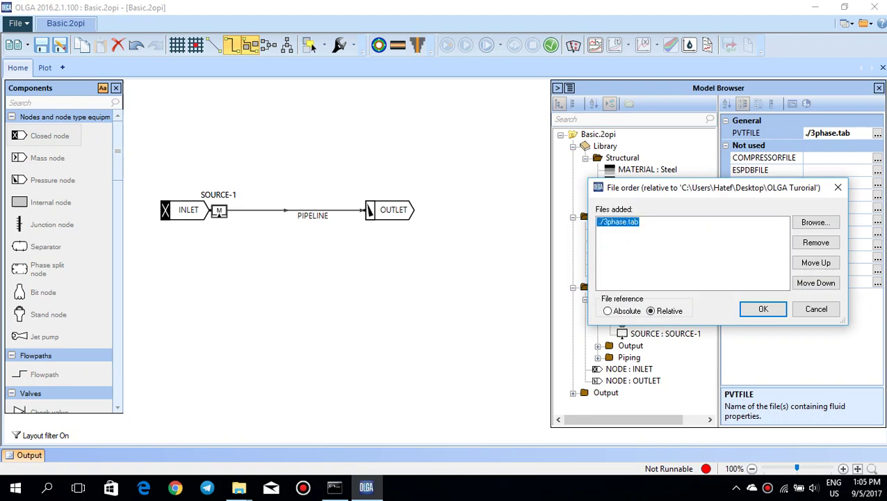
left_click(815, 222)
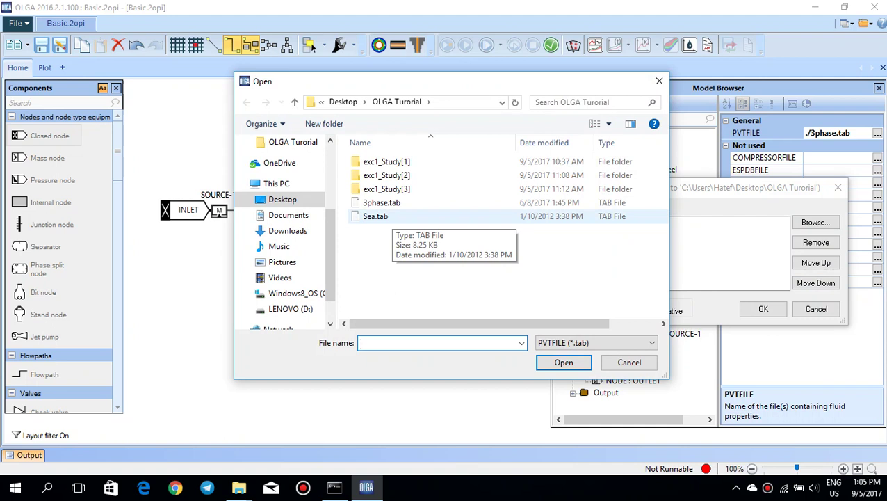
double_click(392, 216)
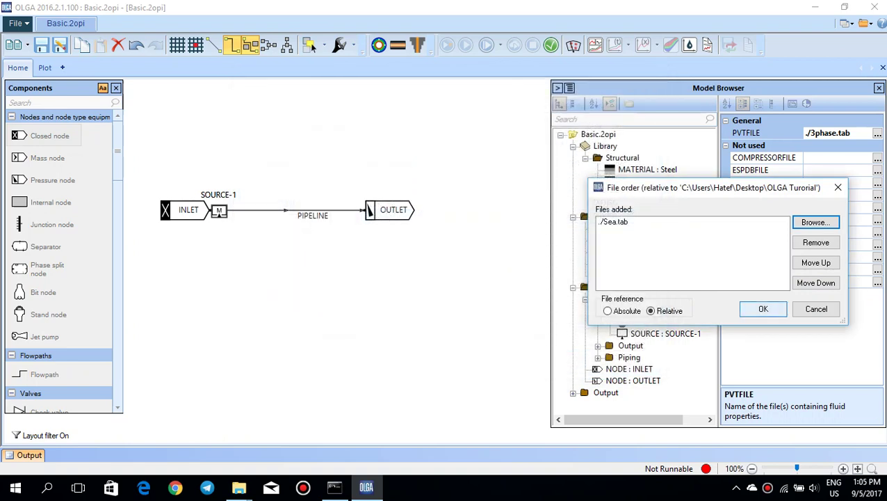
left_click(763, 308)
Set the simulation end time in the case's INTEGRATION settings to 0.
left_click(630, 252)
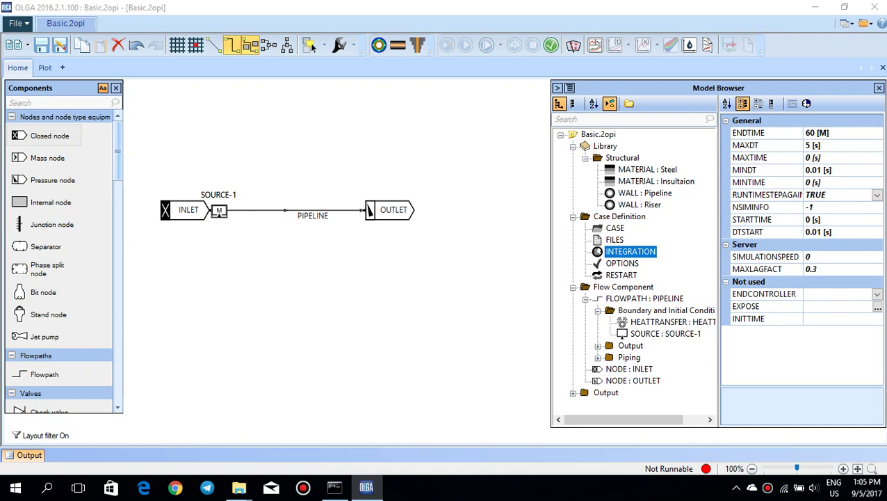
left_click(818, 133)
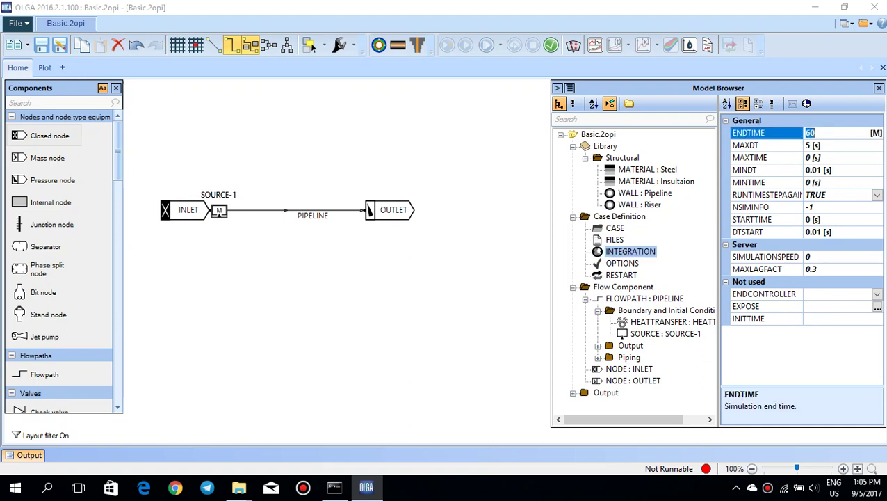
type("0")
Expand the Information and Flow model groups of the case OPTIONS and set FLASHMODEL to HYDROCARBON.
left_click(622, 263)
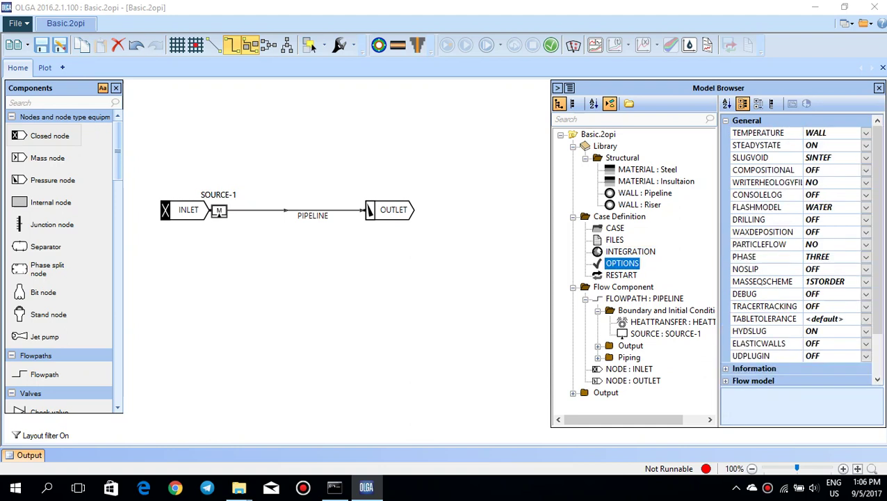
left_click(726, 369)
scroll(797, 250, "down", 1)
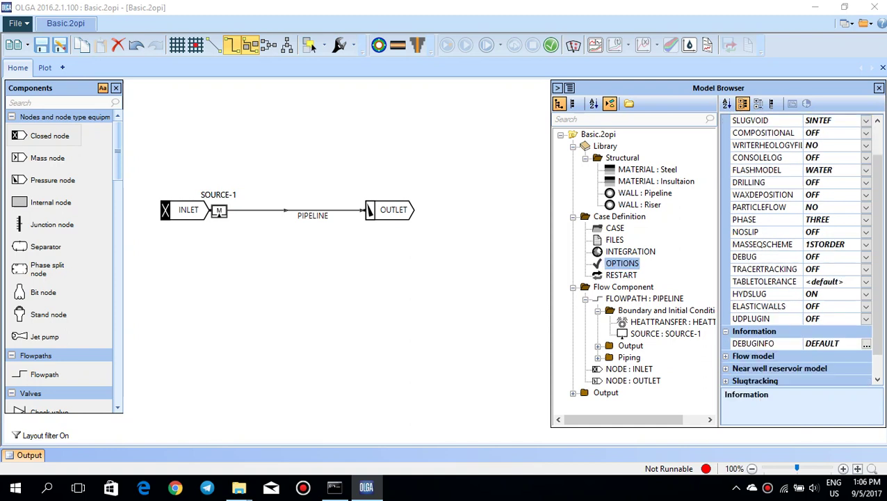
left_click(726, 356)
scroll(726, 355, "down", 1)
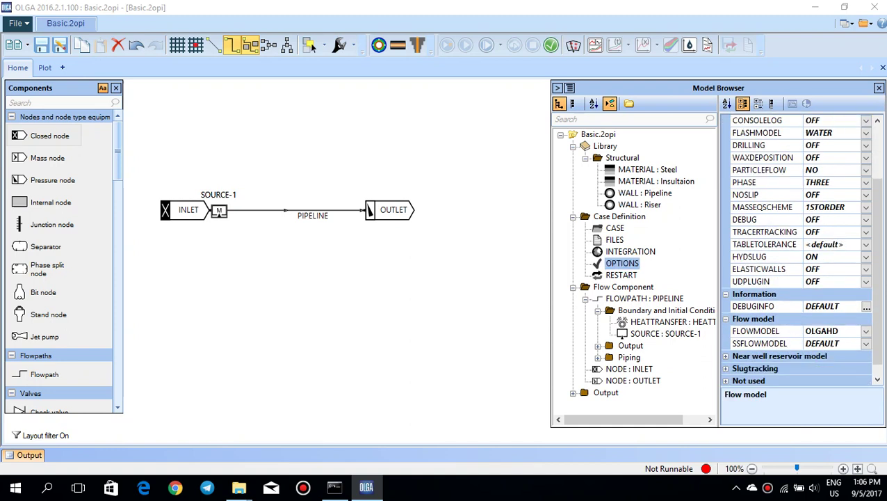
scroll(800, 250, "up", 1)
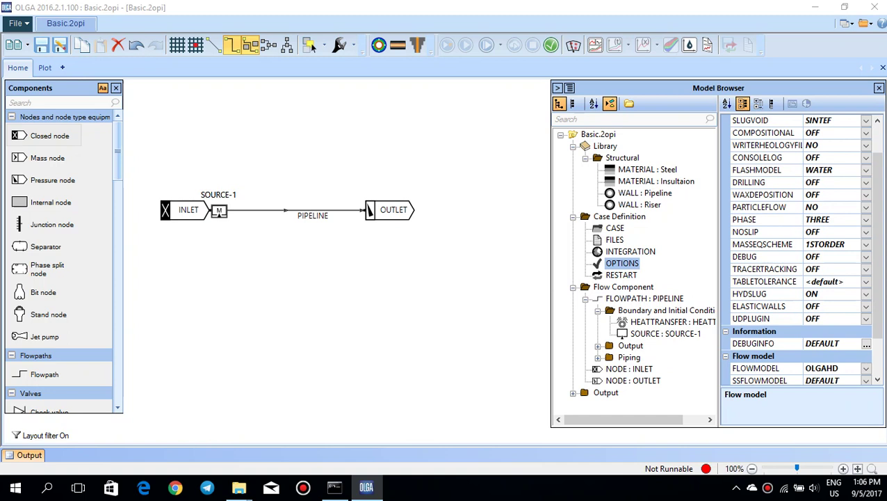
left_click(866, 171)
left_click(865, 170)
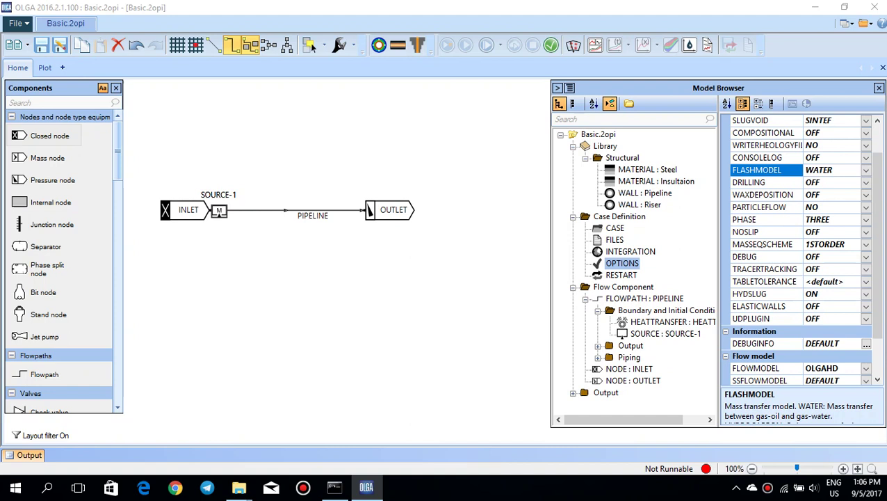
left_click(865, 171)
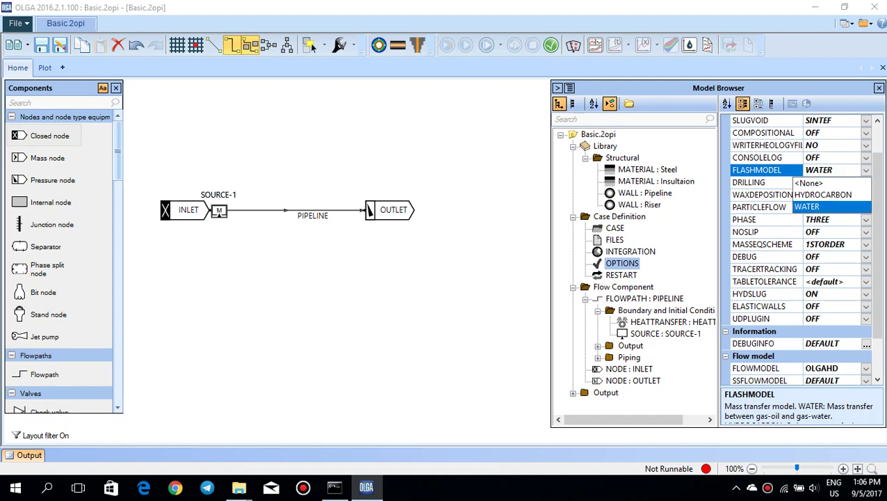
key("Up")
key("Return")
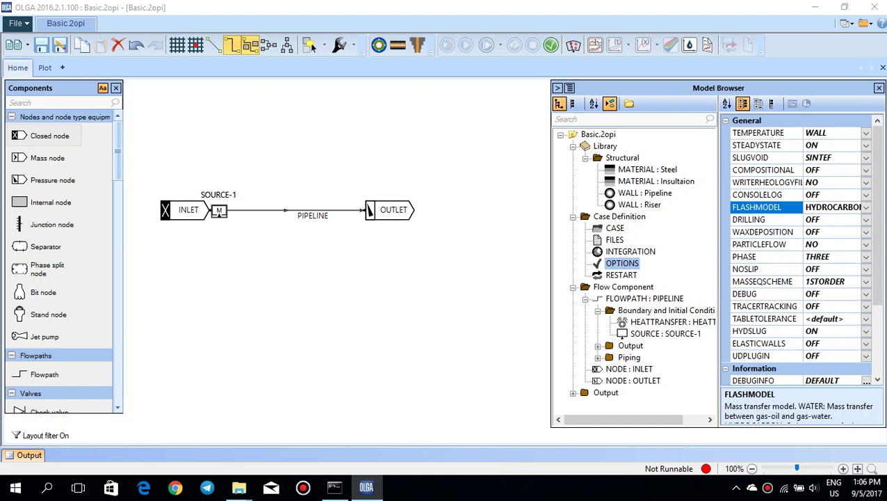
Widen the model browser and replace SOURCE-1's time series with the single value 0.
left_click(623, 287)
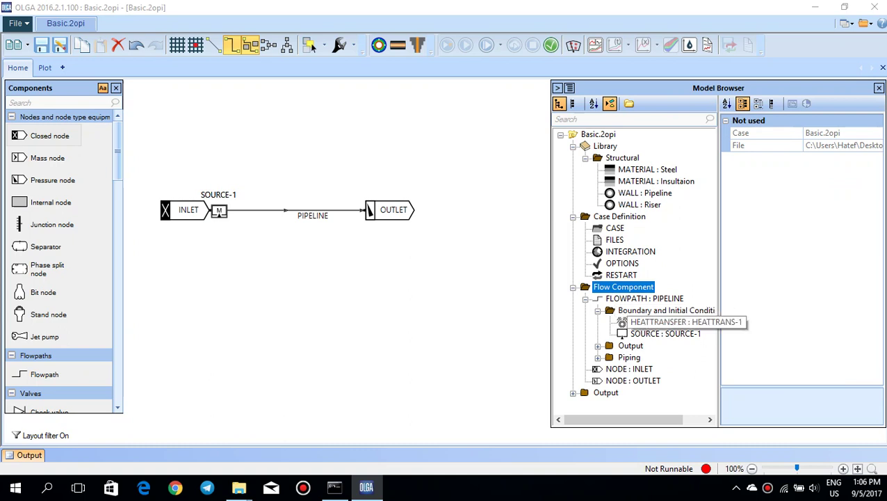
left_click(665, 333)
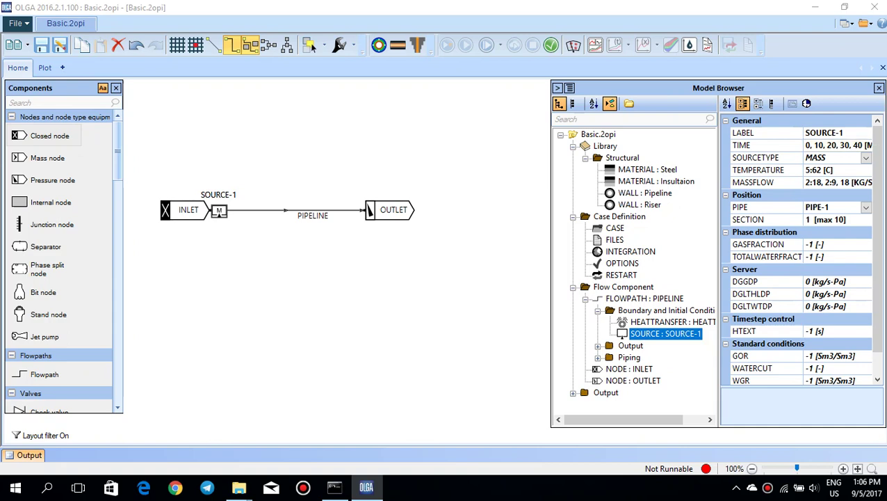
left_click_drag(552, 237, 466, 236)
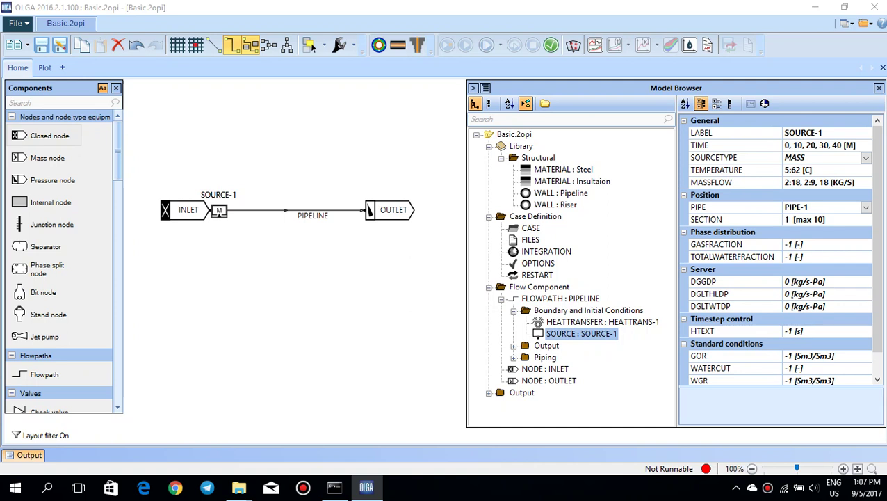
left_click(815, 145)
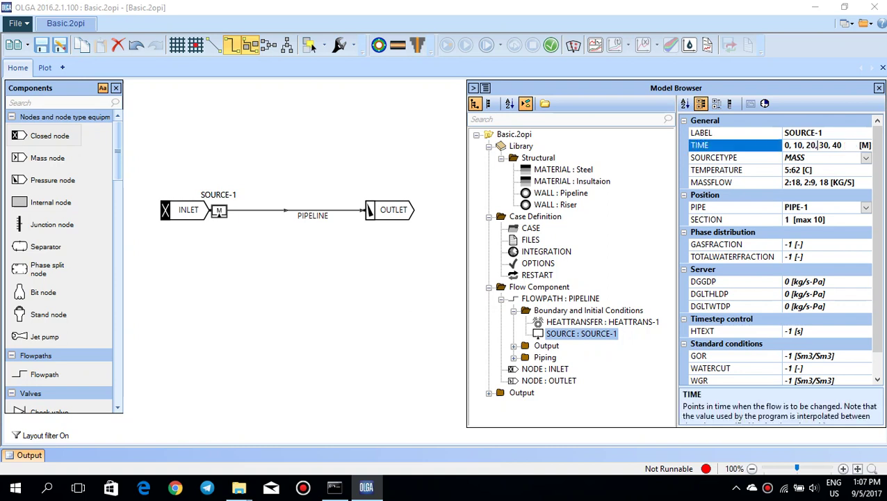
key("ctrl+a")
type("0")
Set SOURCE-1's mass flow to 5 kg/s and its temperature to 62 °C.
left_click_drag(830, 182, 784, 182)
type("5")
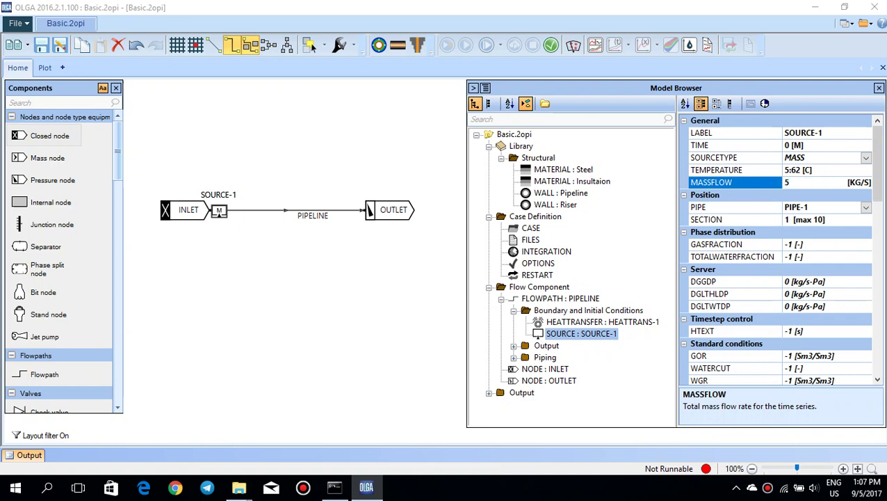
left_click_drag(803, 170, 784, 170)
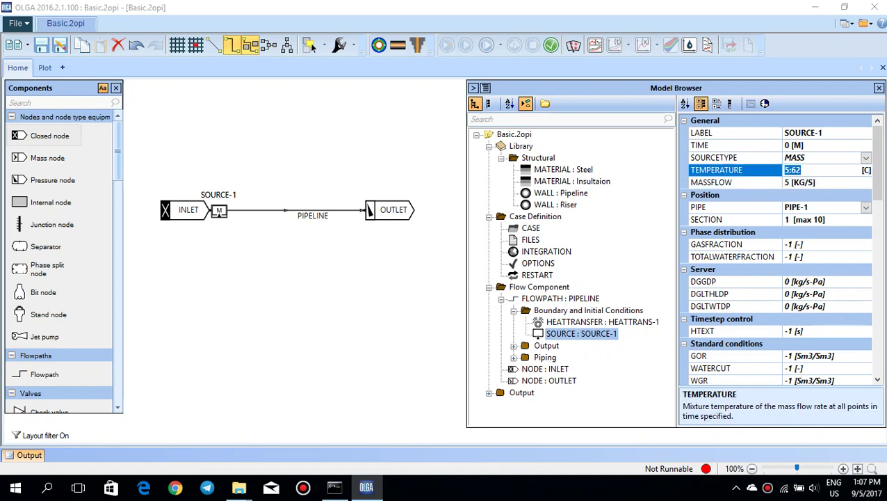
type("62")
Review the remaining SOURCE-1 properties and set its total water fraction to 0.
left_click_drag(877, 163, 878, 170)
scroll(789, 145, "down", 1)
scroll(778, 251, "down", 4)
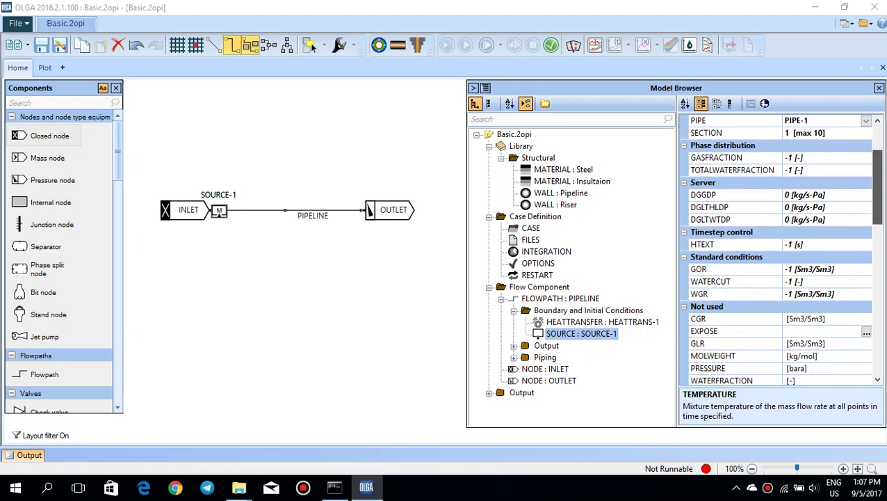
scroll(779, 251, "up", 1)
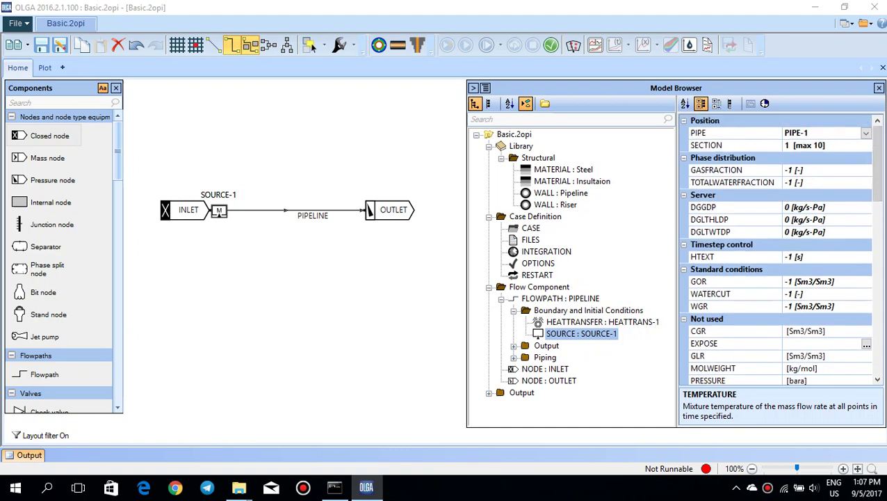
scroll(779, 250, "up", 6)
left_click(807, 182)
left_click(792, 256)
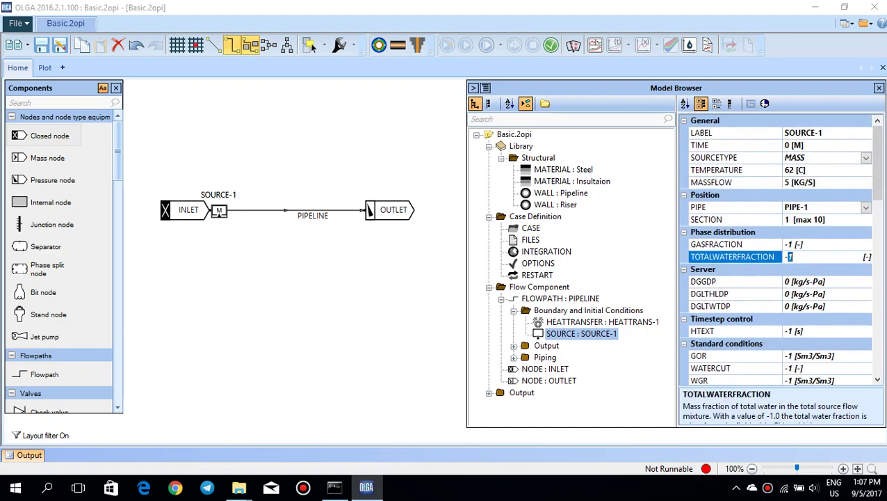
left_click_drag(796, 256, 783, 257)
type("0")
Select HGIVEN as the outer heat transfer option (HOUTEROPTION) of HEATTRANS-1.
left_click(602, 322)
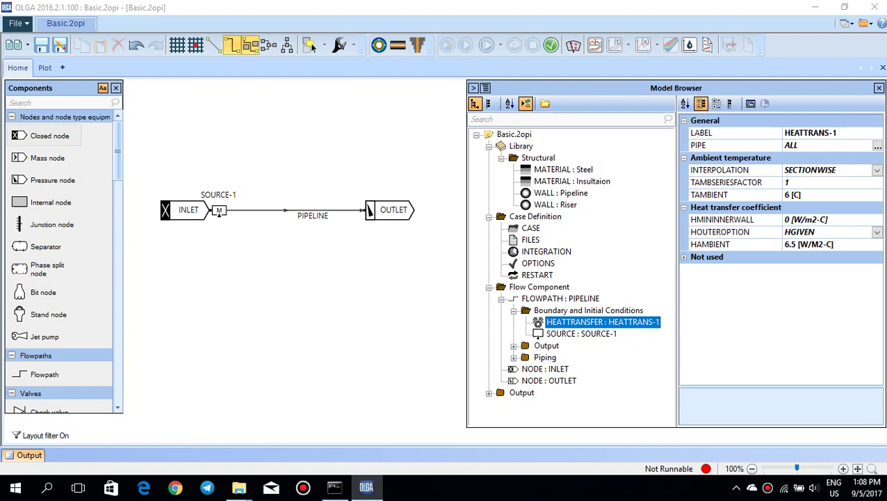
left_click(878, 232)
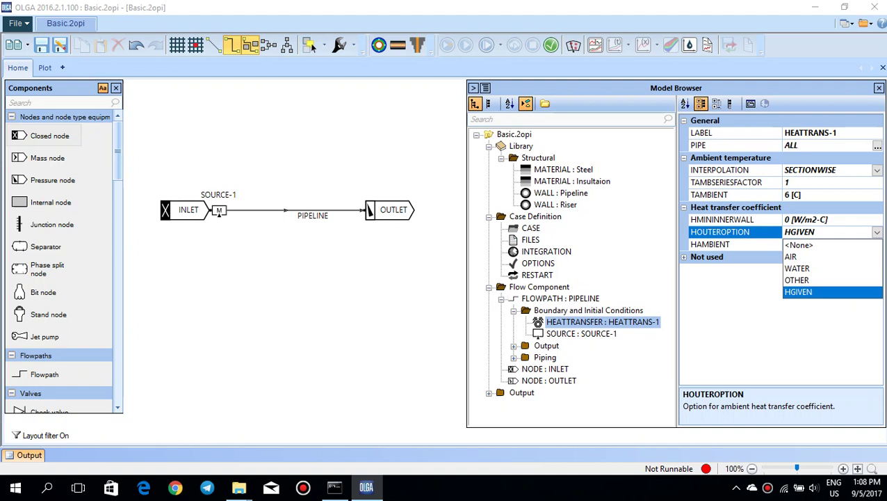
left_click(799, 292)
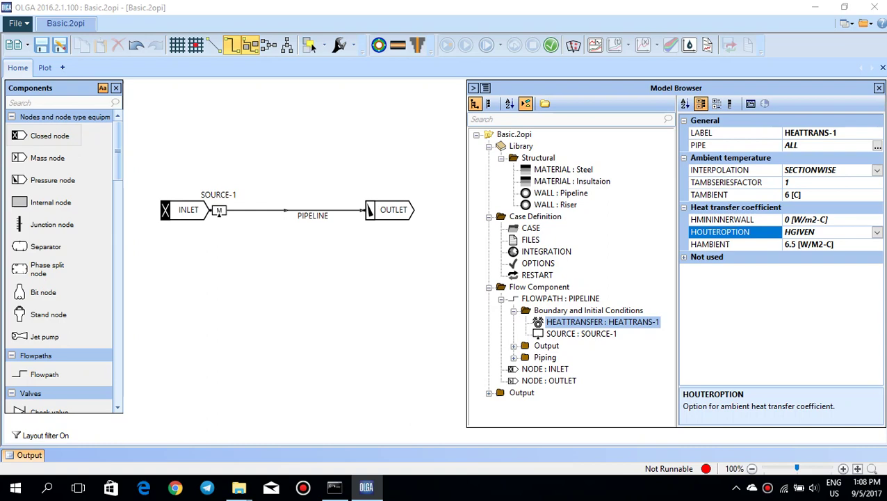
Open the geometry data of the PIPELINE flowpath and set its Y start to -250 m.
double_click(313, 211)
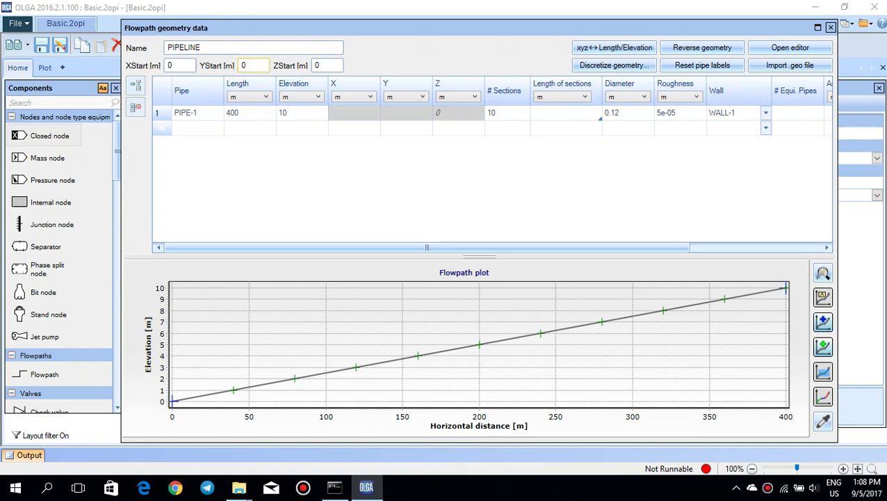
double_click(246, 65)
type("/250")
key("BackSpace")
key("BackSpace")
key("BackSpace")
key("BackSpace")
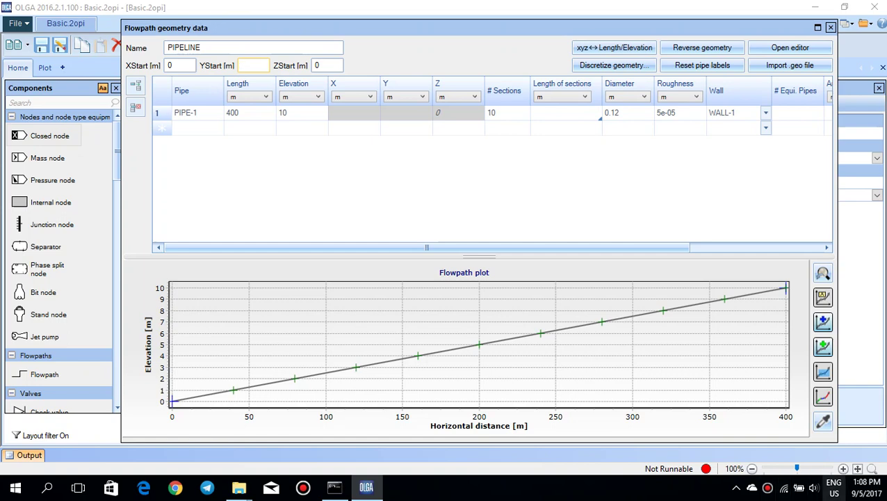
key("super+space")
key("super+space")
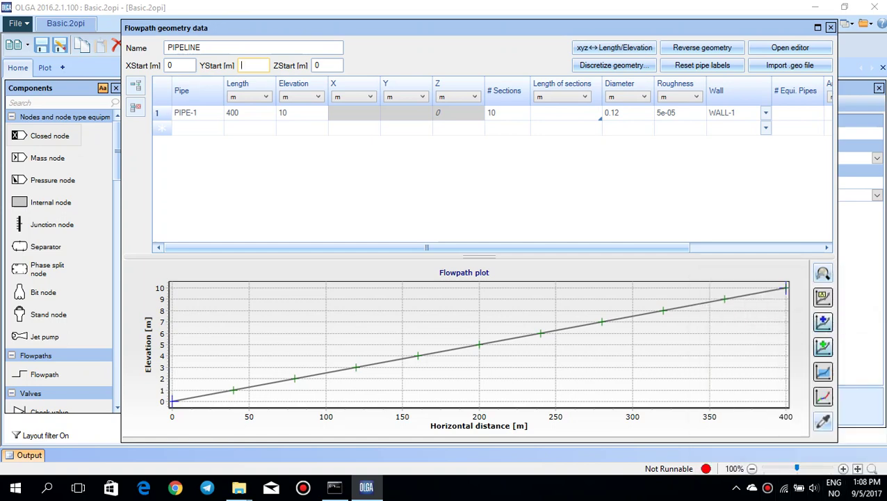
type("-250")
Clear the length and elevation values of PIPE-1 so that the pipe can be defined by coordinates.
left_click(249, 112)
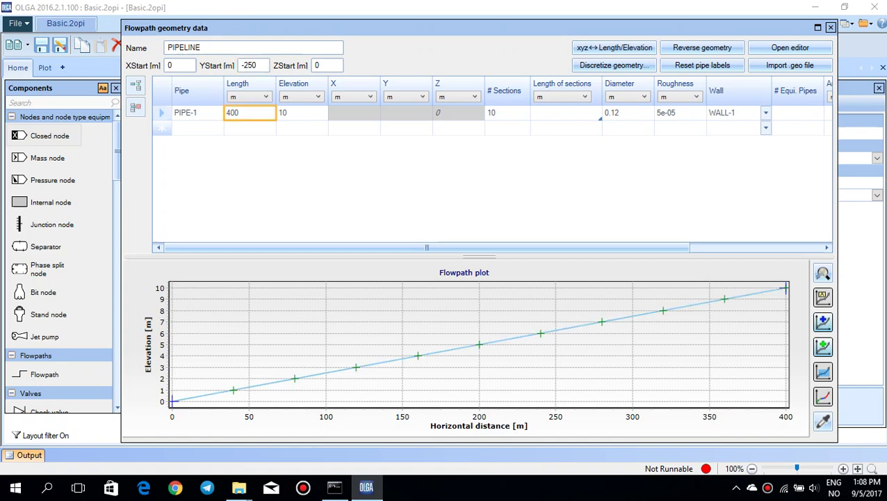
key("BackSpace")
key("BackSpace")
key("BackSpace")
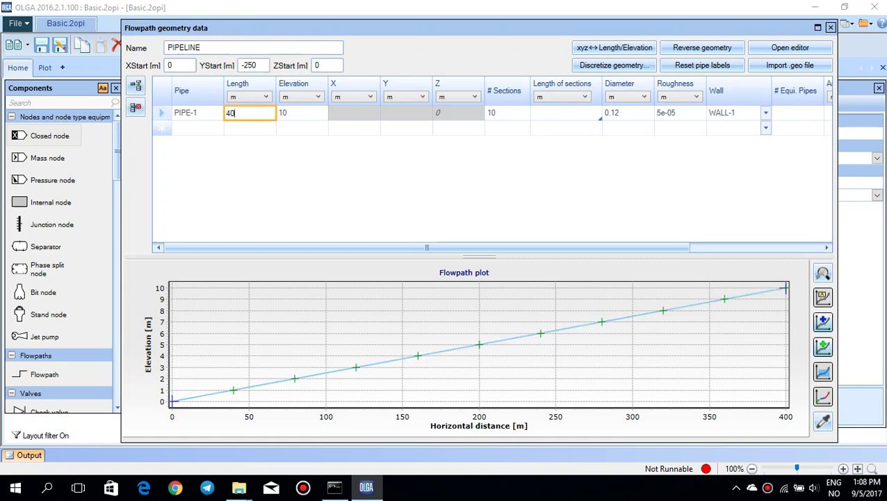
key("Tab")
key("BackSpace")
key("BackSpace")
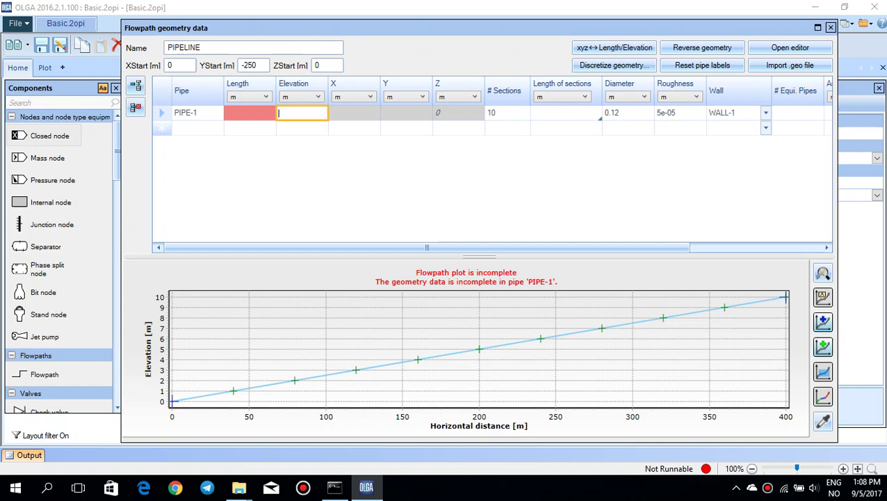
left_click(353, 128)
left_click(303, 128)
left_click(250, 128)
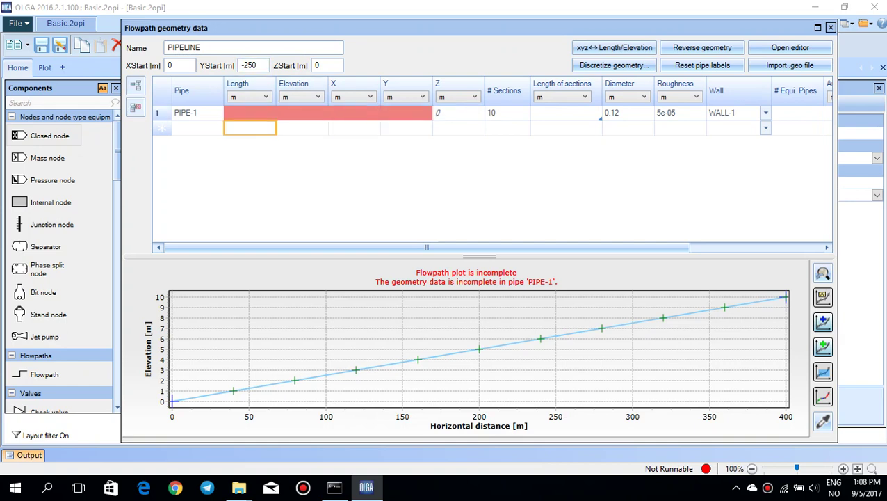
Set PIPE-1's end coordinates to X 1500 m and Y -250 m.
double_click(354, 112)
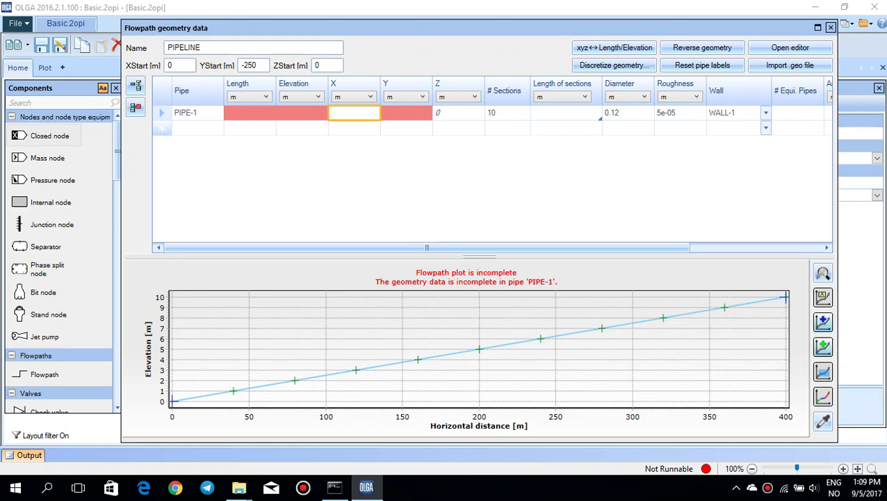
left_click(406, 113)
left_click(406, 112)
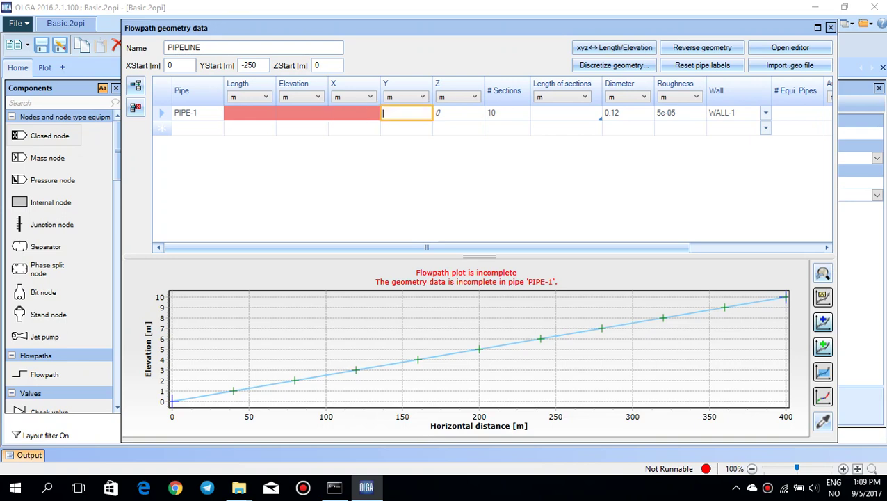
type("-250")
left_click(354, 113)
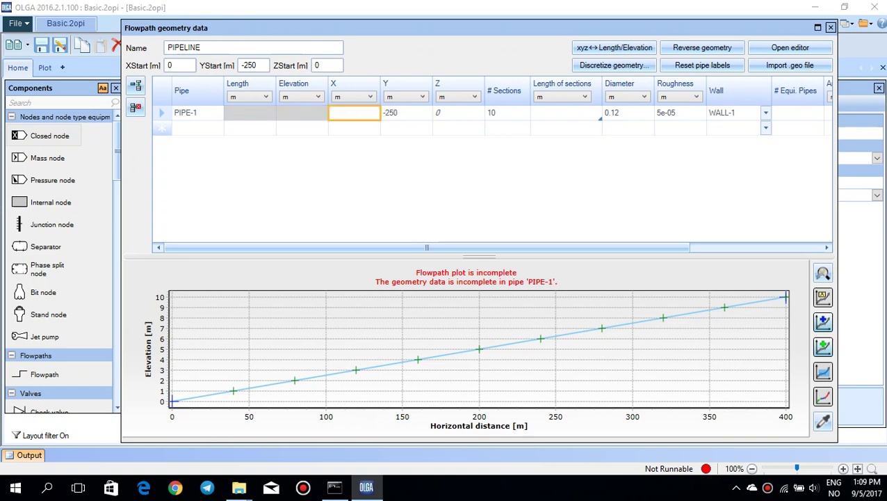
type("1500")
left_click(406, 127)
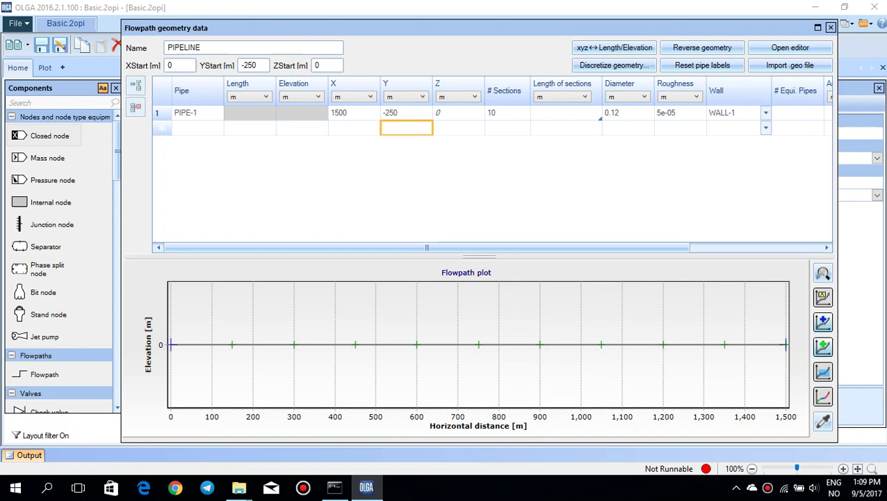
Set the number of sections of PIPE-1 to 40.
left_click(508, 112)
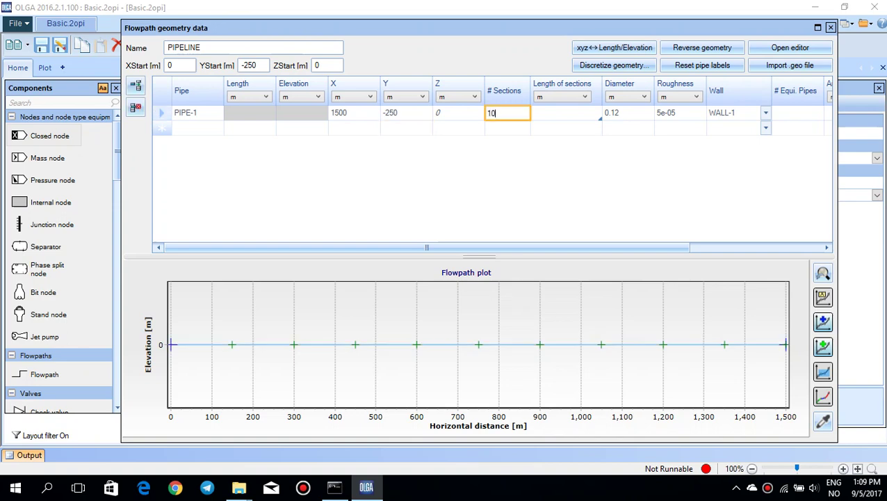
key("BackSpace")
key("BackSpace")
type("40")
key("Return")
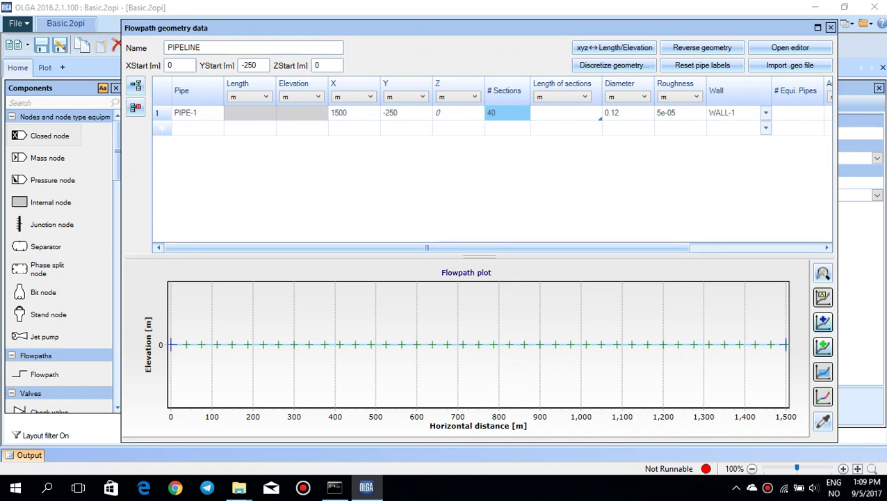
Assign the Pipeline wall to PIPE-1.
left_click(737, 113)
left_click(765, 113)
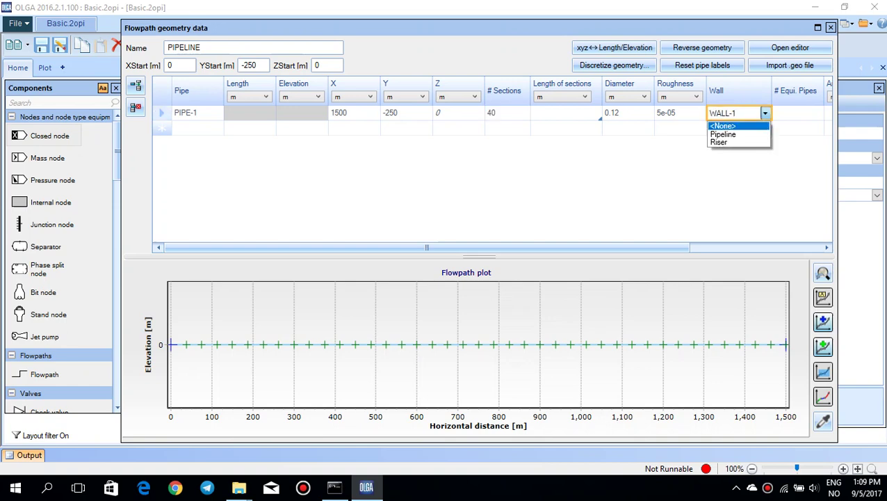
key("Down")
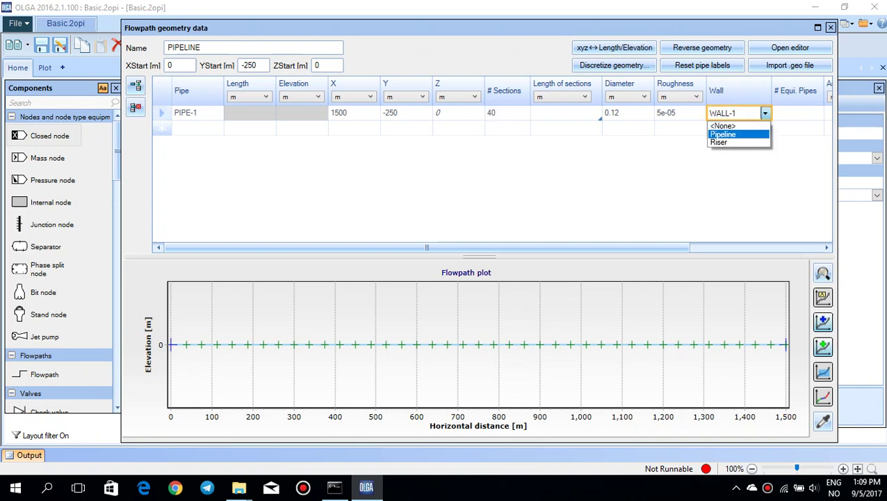
key("Return")
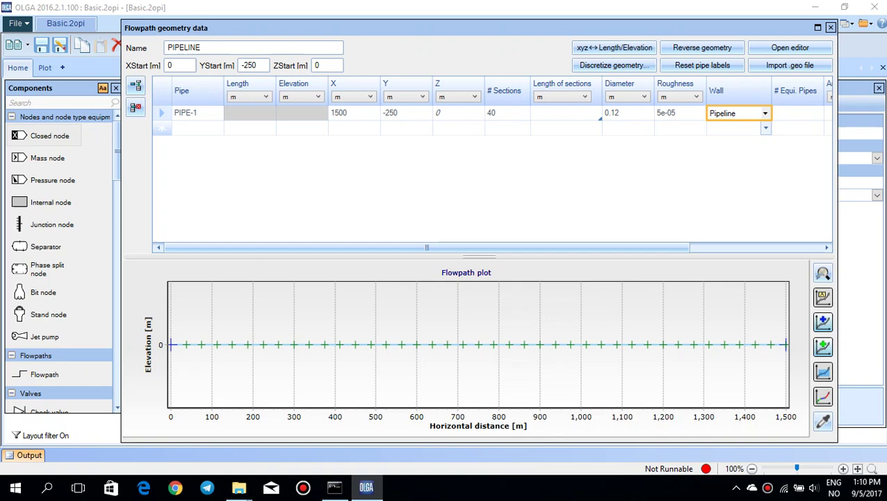
Add a second pipe to the flowpath geometry and name it PIPE-2.
left_click(197, 128)
type("Pipe")
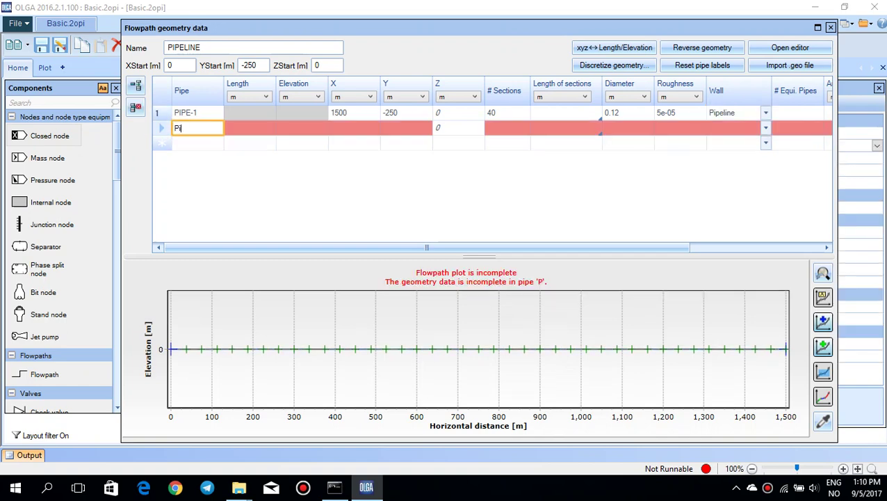
key("BackSpace")
key("BackSpace")
key("BackSpace")
key("BackSpace")
type("PIP2")
key("BackSpace")
type("#")
key("BackSpace")
type("E")
key("BackSpace")
type("E-2")
Set PIPE-2's end coordinates to X 1500 m and Y 30 m.
double_click(354, 127)
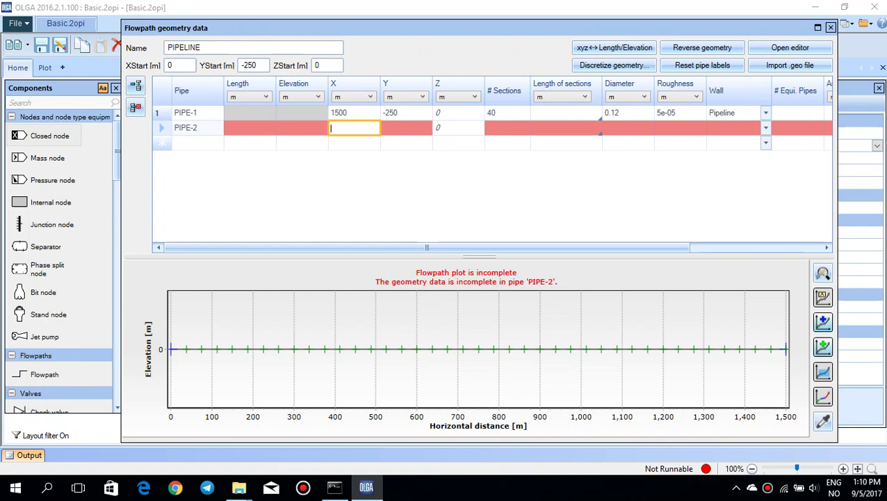
type("1500")
key("Tab")
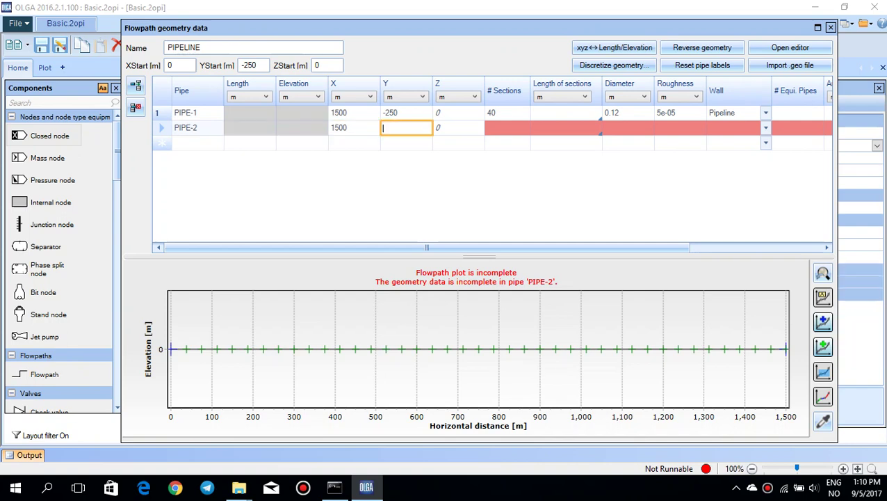
type("30")
key("Tab")
key("Tab")
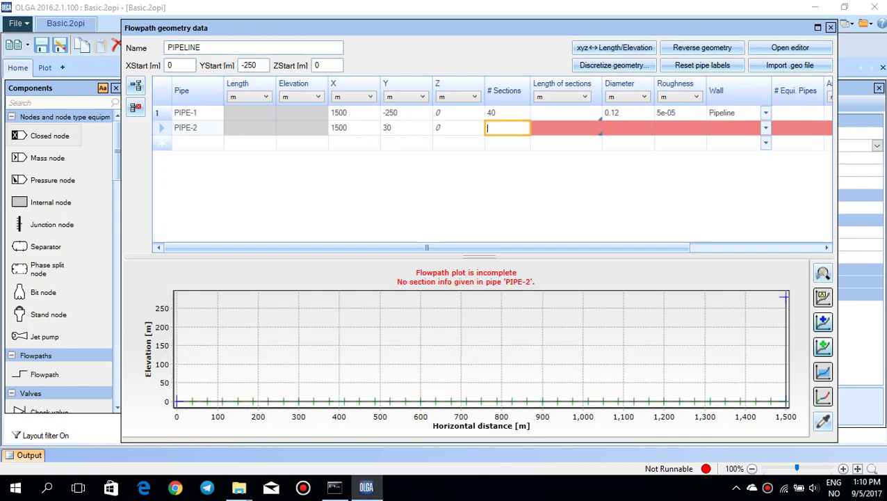
Give PIPE-2 10 sections and a diameter of 0.12 m.
type("10")
key("Tab")
key("Tab")
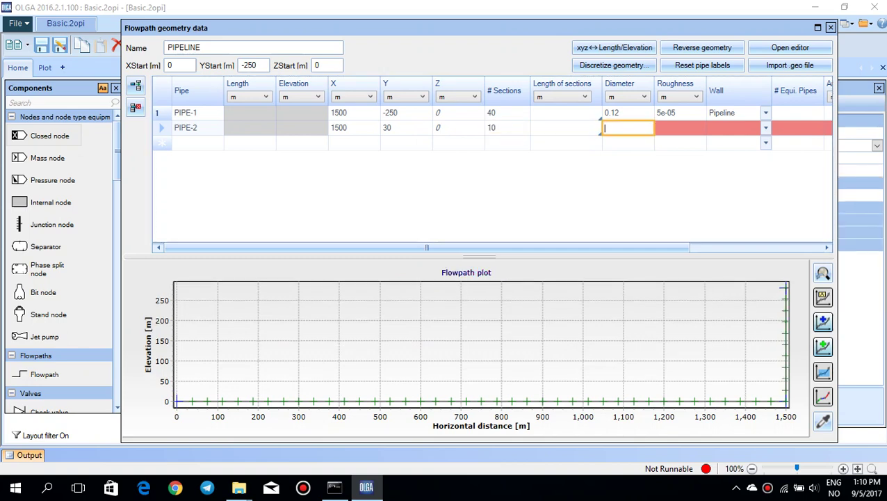
type("0.12")
Re-enter the roughness of PIPE-1 as 5e-5 m.
left_click(680, 143)
left_click(680, 112)
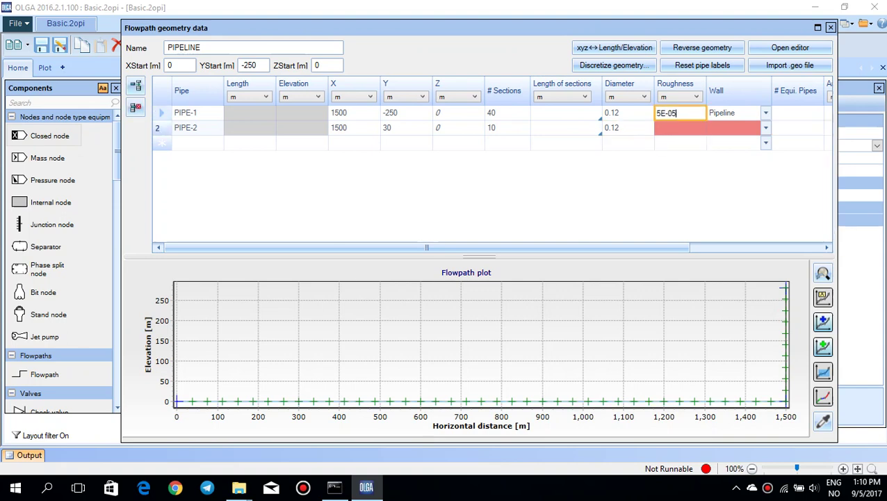
key("shift+Left")
key("shift+Left")
left_click_drag(671, 113, 662, 112)
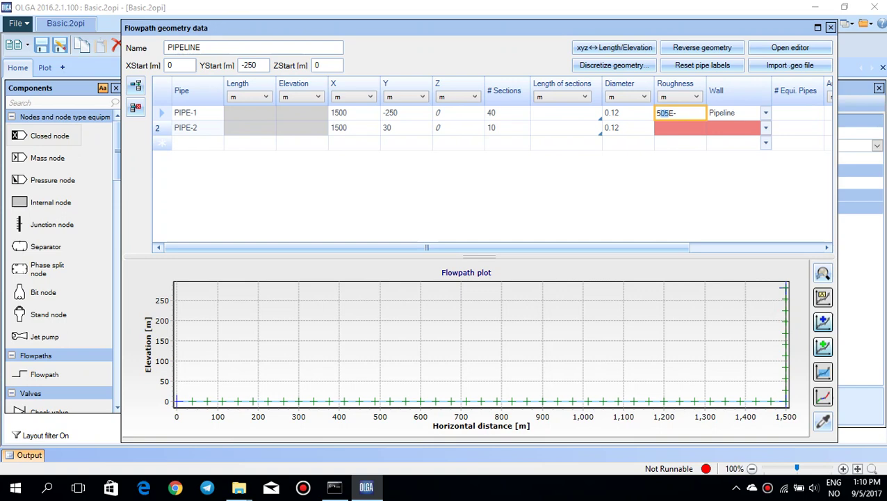
key("Return")
left_click(680, 113)
key("BackSpace")
key("BackSpace")
key("BackSpace")
key("BackSpace")
key("BackSpace")
type("5e-5")
key("Return")
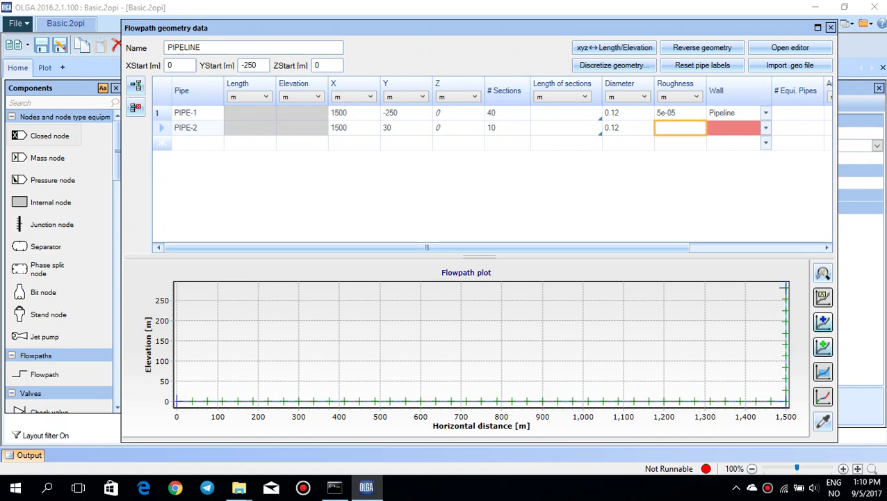
Set PIPE-2's roughness to 5e-5 m and diameter to 0.12 m, and assign the Riser wall to it.
type("5-")
type("e-5")
key("Tab")
left_click(628, 128)
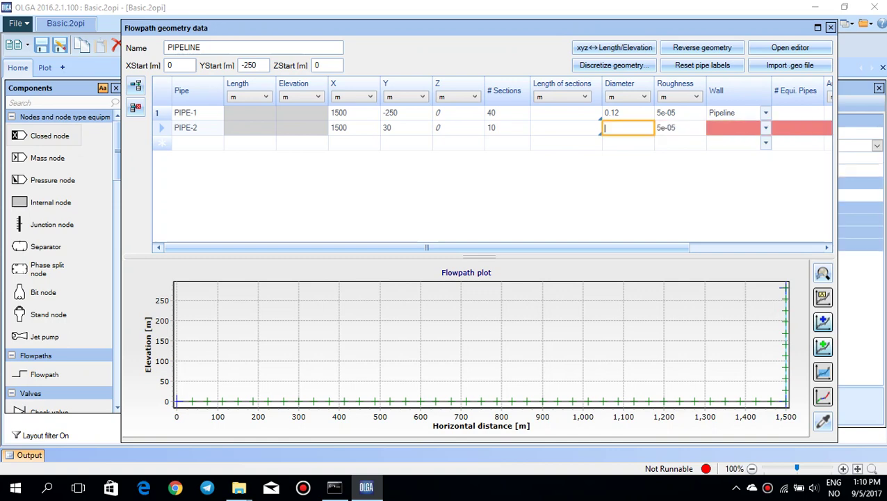
type("0.12")
left_click(766, 128)
left_click(720, 157)
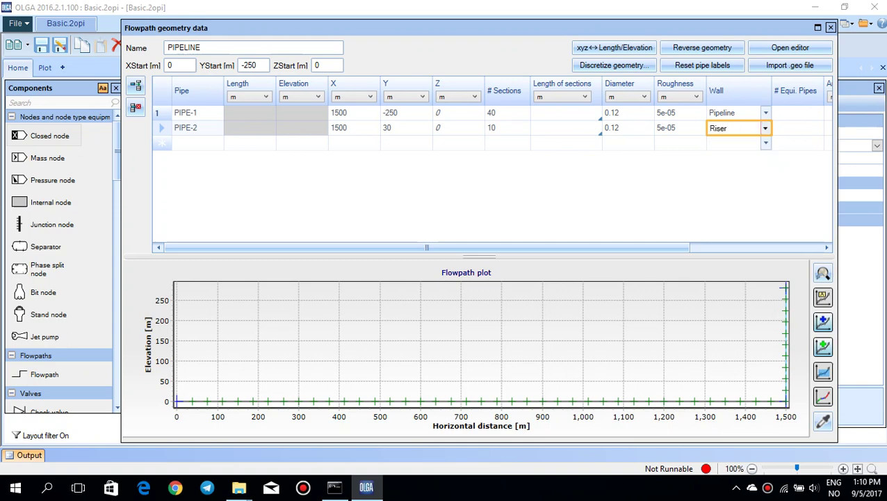
Add a third pipe to the flowpath geometry and name it PIPE-3.
left_click(198, 144)
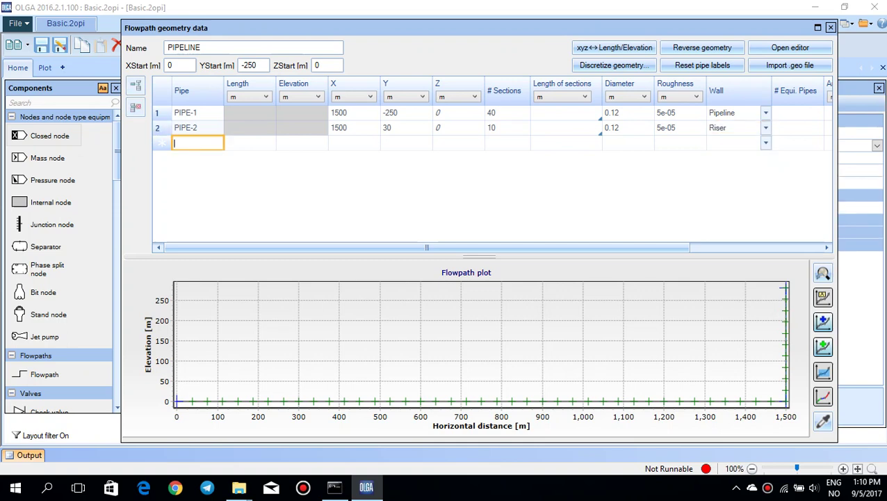
type("Pipe")
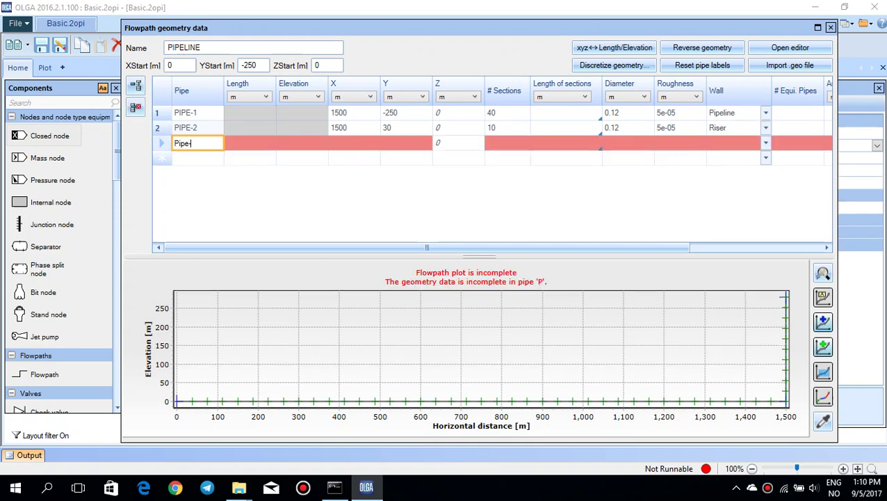
type("-")
key("BackSpace")
key("BackSpace")
key("BackSpace")
key("BackSpace")
key("BackSpace")
type("PIPE-3")
Set PIPE-3's end coordinates to X 1550 m and Y 30 m.
key("Tab")
type("1")
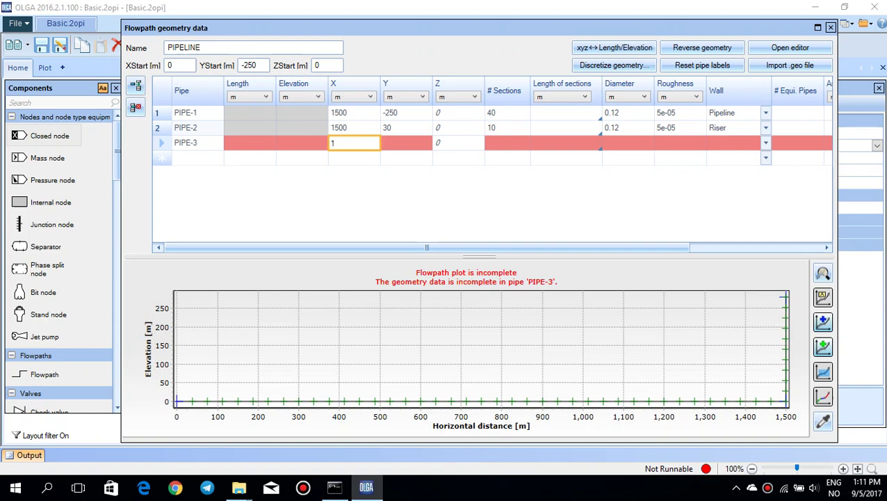
type("550")
key("Tab")
type("30")
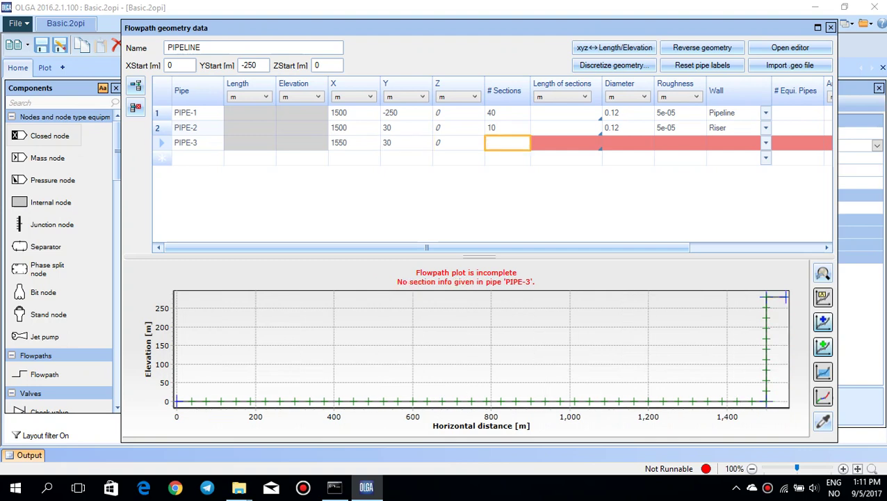
Give PIPE-3 5 sections and a diameter of 0.12 m.
type("5")
key("Tab")
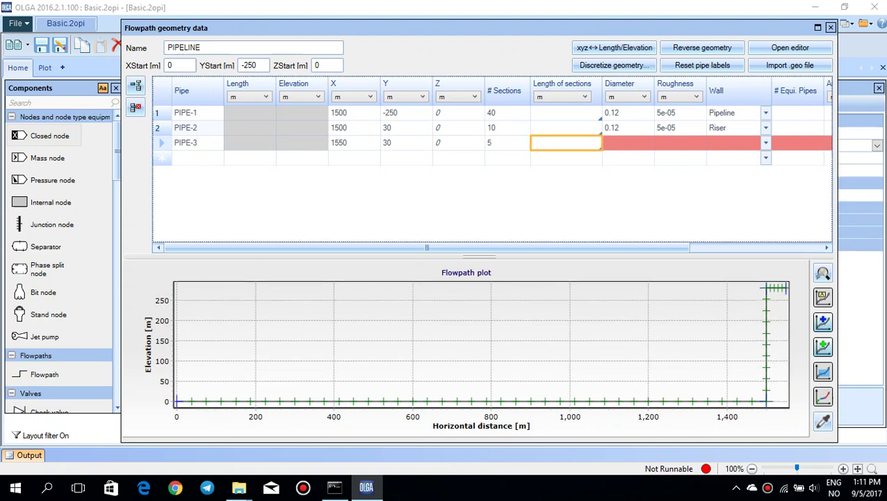
key("Tab")
type("0.12")
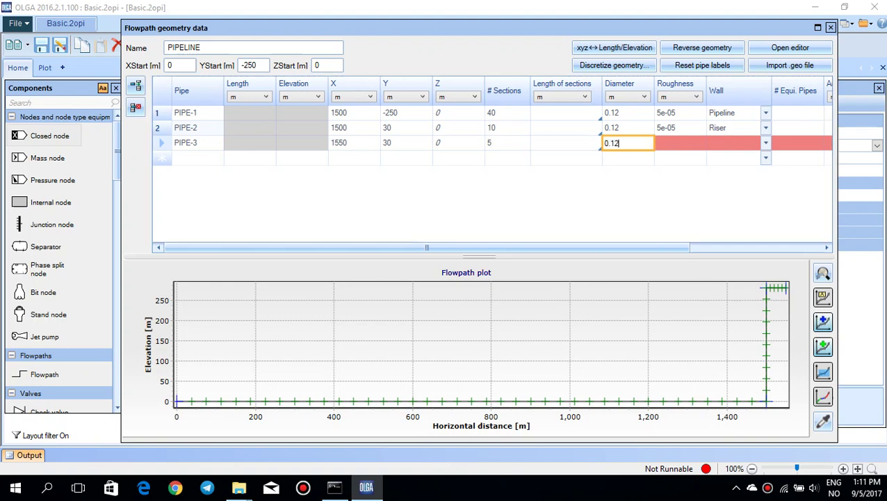
key("Tab")
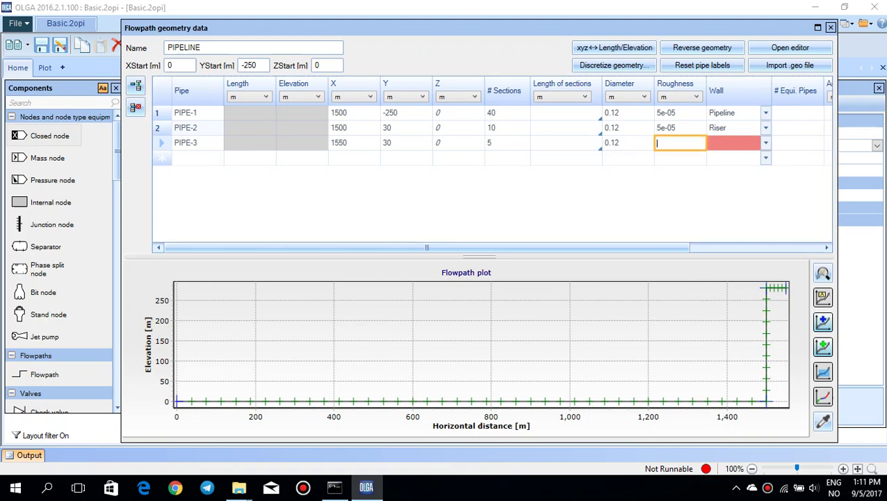
Set the roughness of PIPE-3 to 5e-5 m.
type("5")
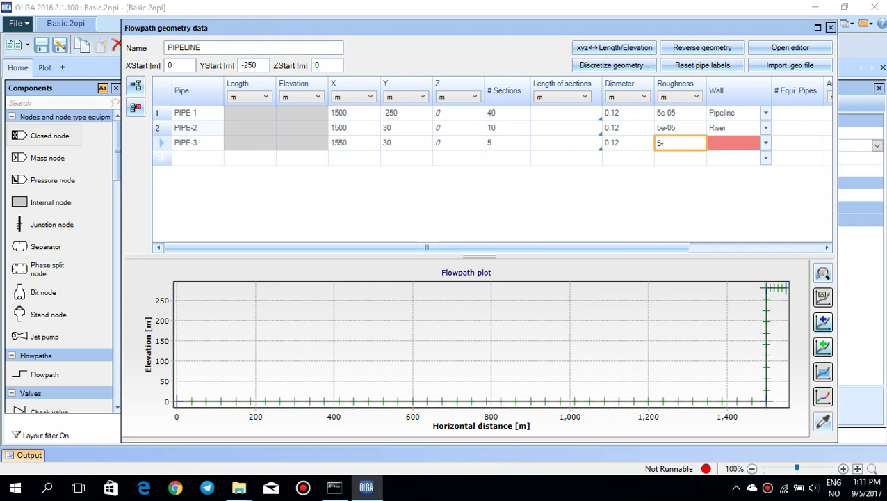
type("-5")
key("BackSpace")
key("BackSpace")
type("e-5")
Assign the Riser wall to PIPE-3 in the flowpath geometry.
key("Tab")
key("Down")
key("Down")
key("Down")
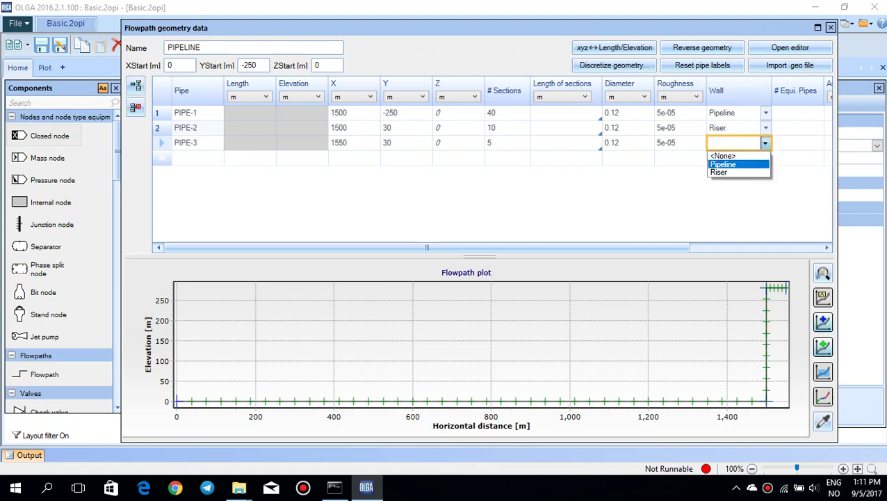
key("Return")
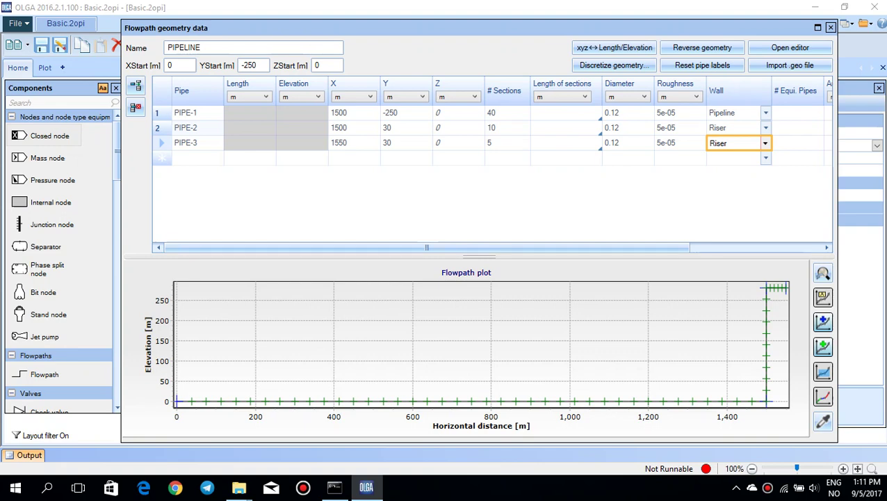
Set PIPE-1's end Y coordinate to -265 m and close the flowpath geometry data.
left_click(406, 112)
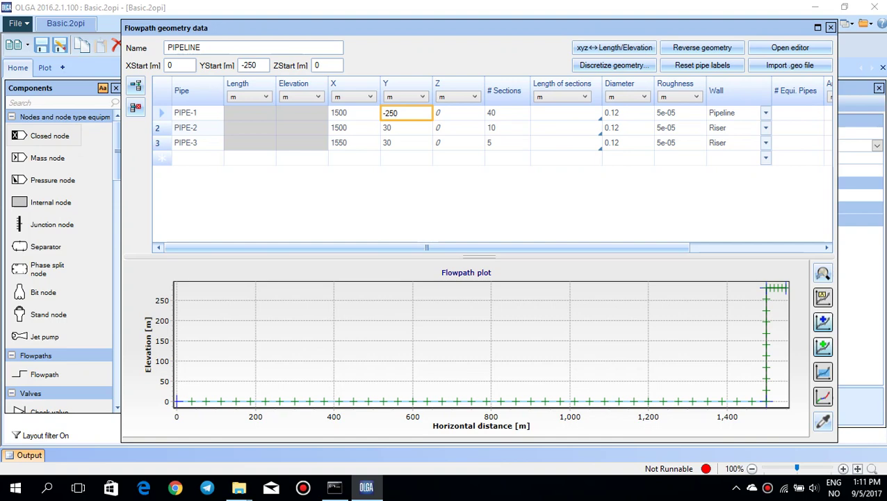
key("BackSpace")
key("BackSpace")
type("65")
key("Tab")
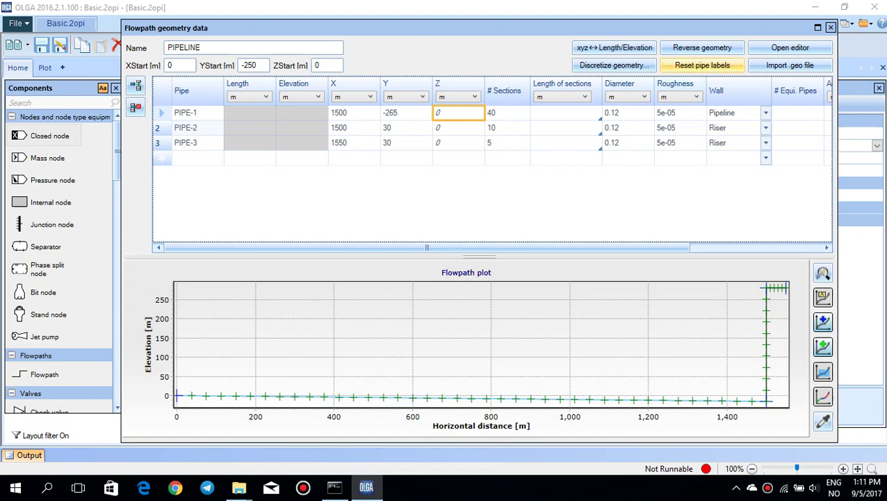
left_click(831, 27)
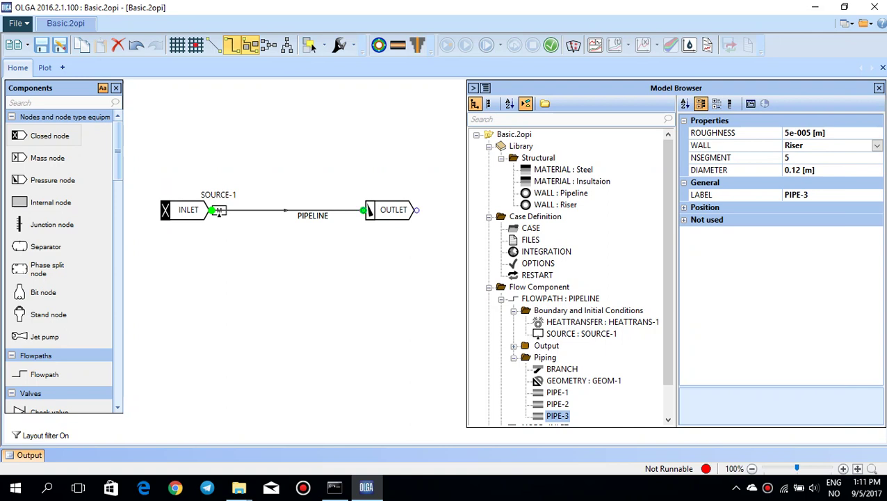
Review the properties of SOURCE-1 on the pipeline.
left_click(219, 211)
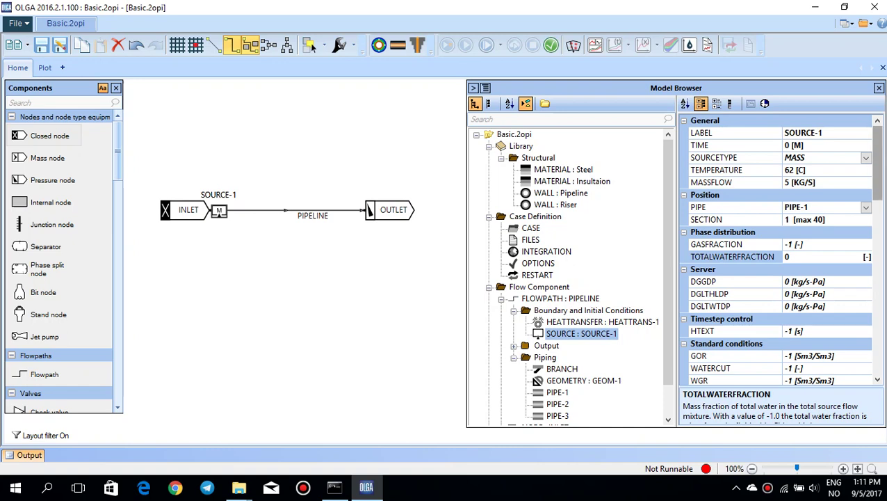
left_click_drag(878, 163, 877, 177)
scroll(779, 248, "down", 1)
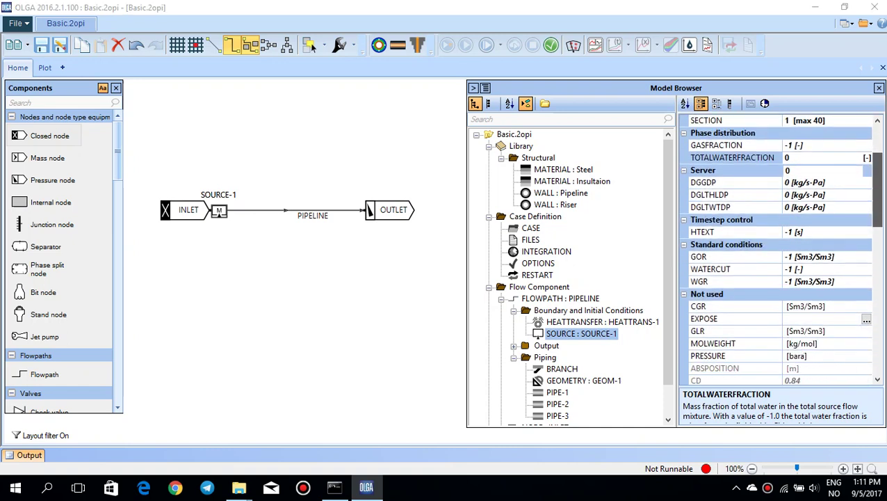
scroll(778, 248, "up", 2)
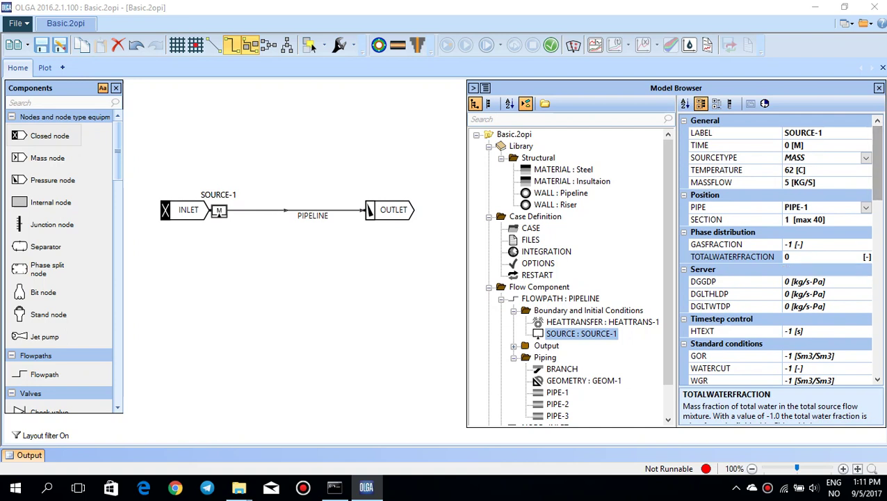
Verify the case and correct the BRANCH error by setting its FLUID reference to 1.
left_click(550, 45)
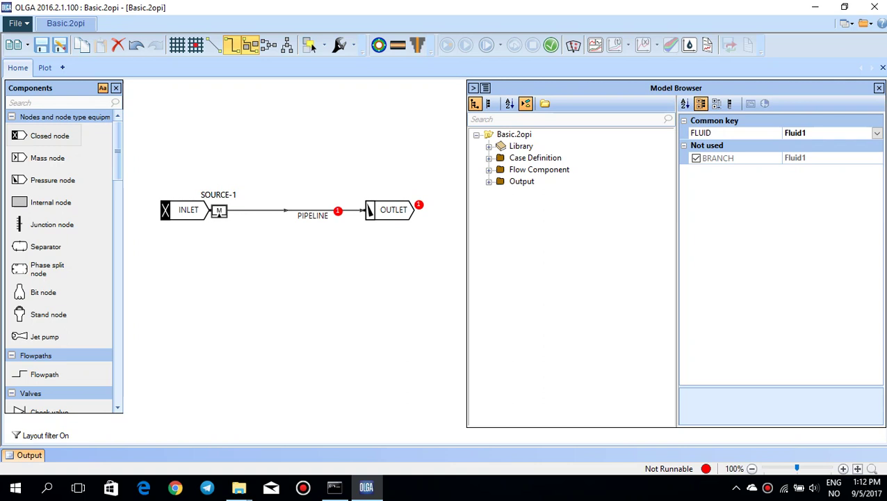
left_click(29, 455)
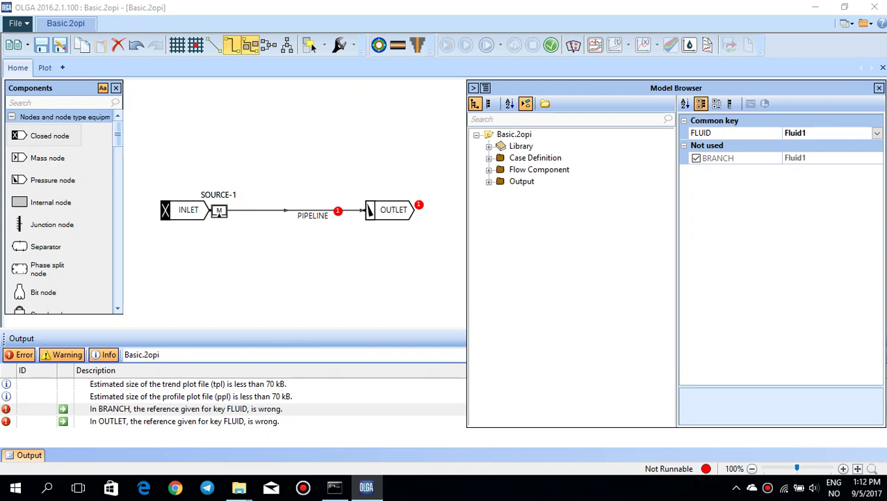
left_click(64, 409)
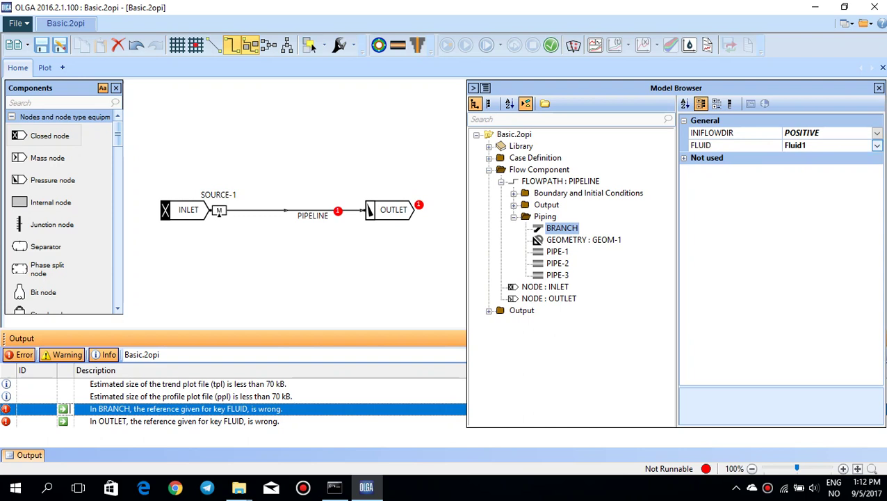
left_click(877, 146)
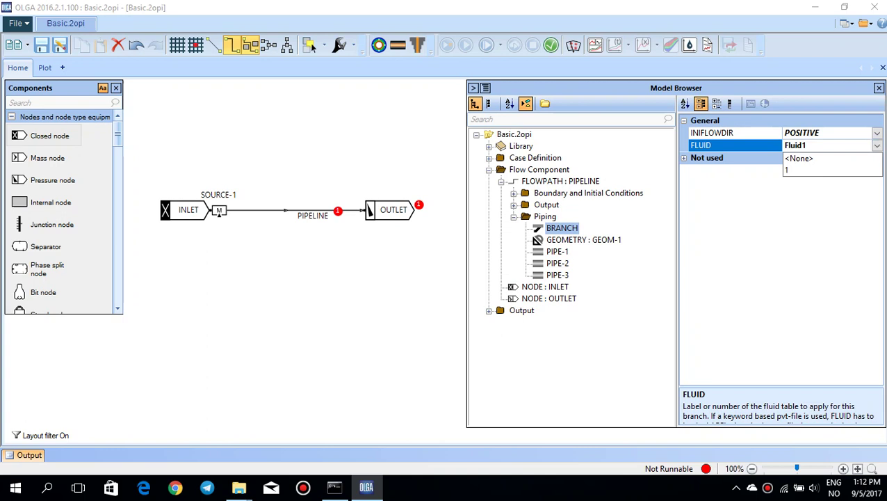
left_click(787, 170)
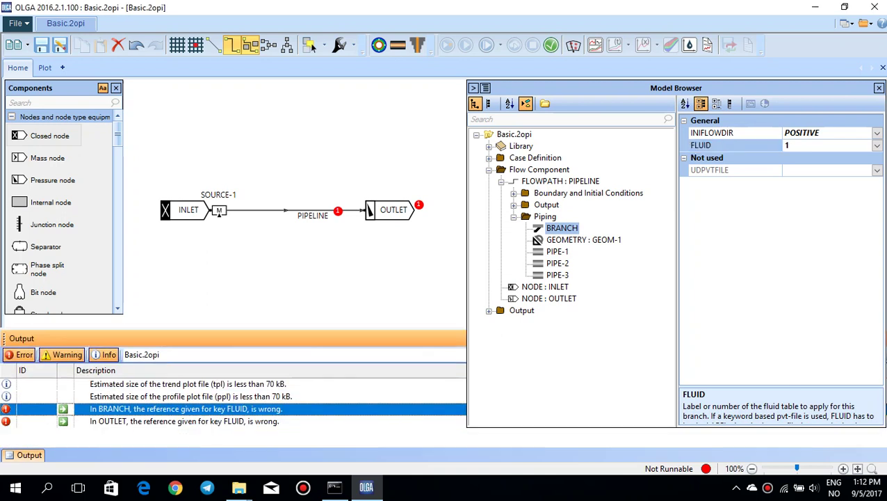
Correct the OUTLET node's error by setting its FLUID reference to 1.
left_click(62, 421)
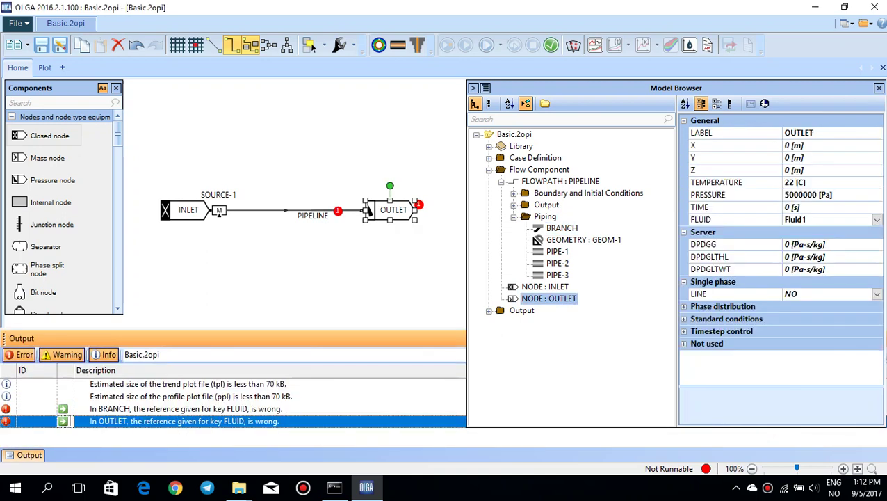
left_click(876, 220)
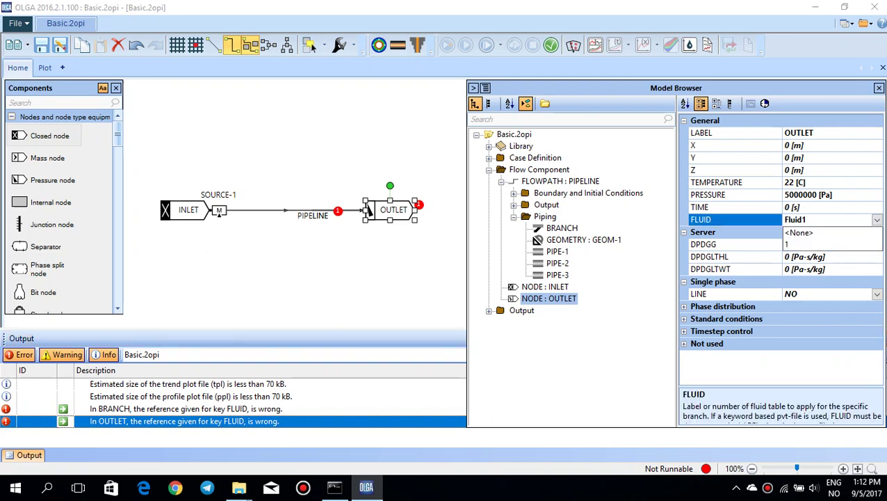
left_click(827, 244)
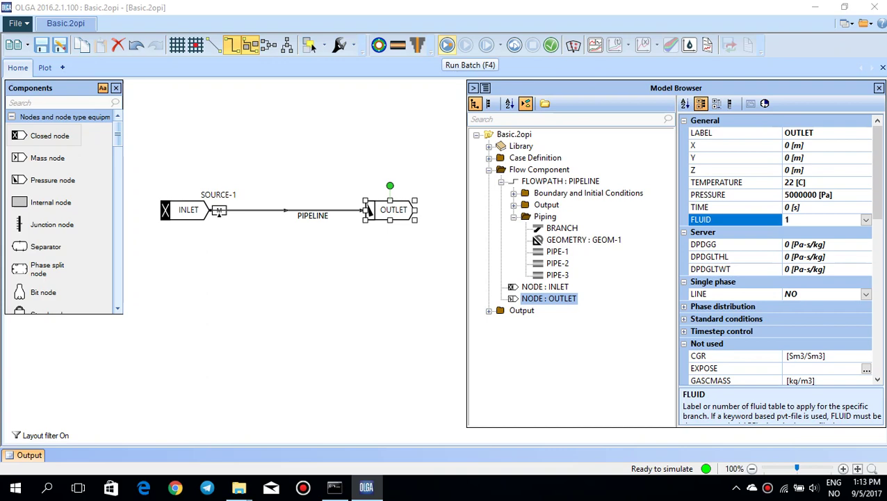
Run the case as a batch simulation and dismiss the finished console window.
left_click(447, 45)
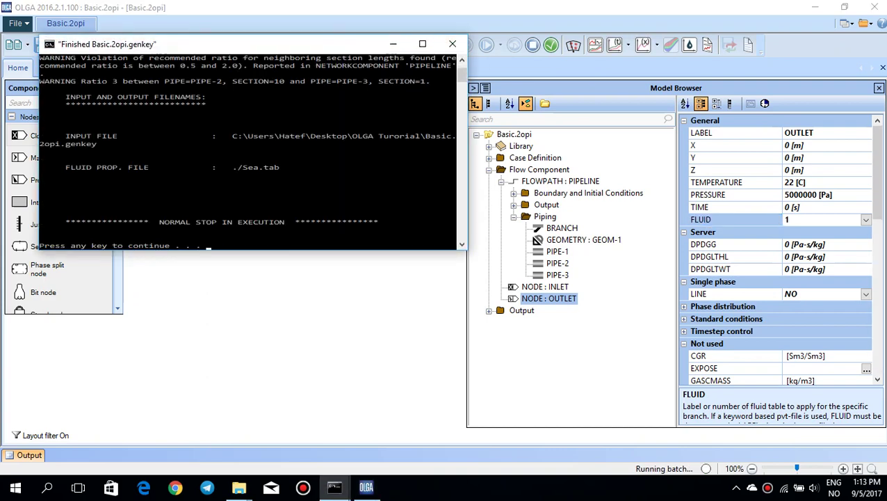
key("Return")
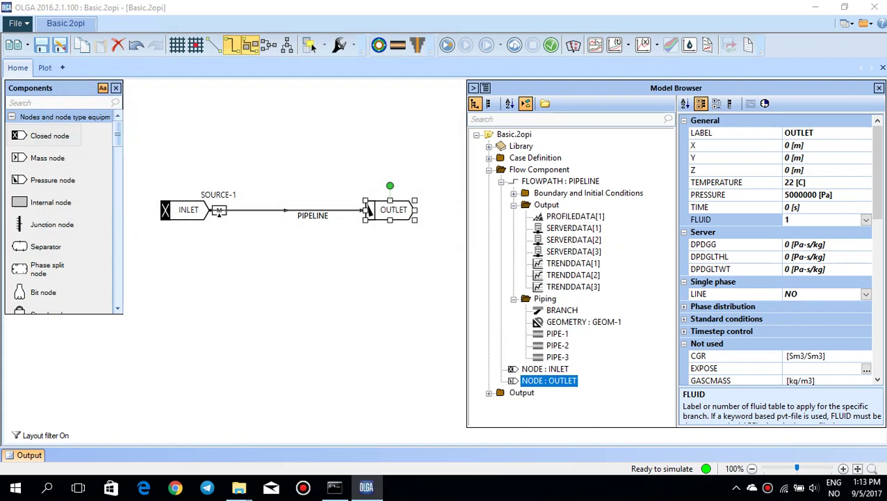
Examine which output variables and positions are defined in the pipeline's PROFILEDATA[1], TRENDDATA[1] and TRENDDATA[2].
left_click(573, 264)
left_click(573, 275)
left_click(573, 286)
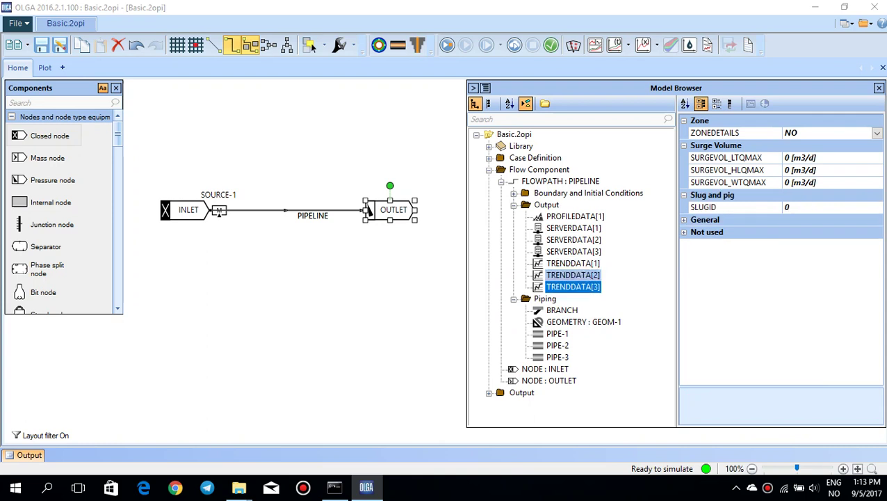
left_click(575, 216)
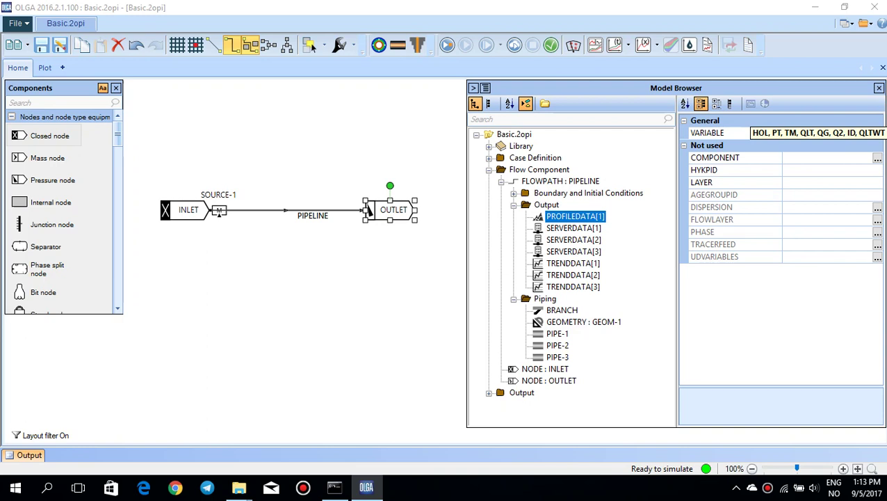
left_click(573, 263)
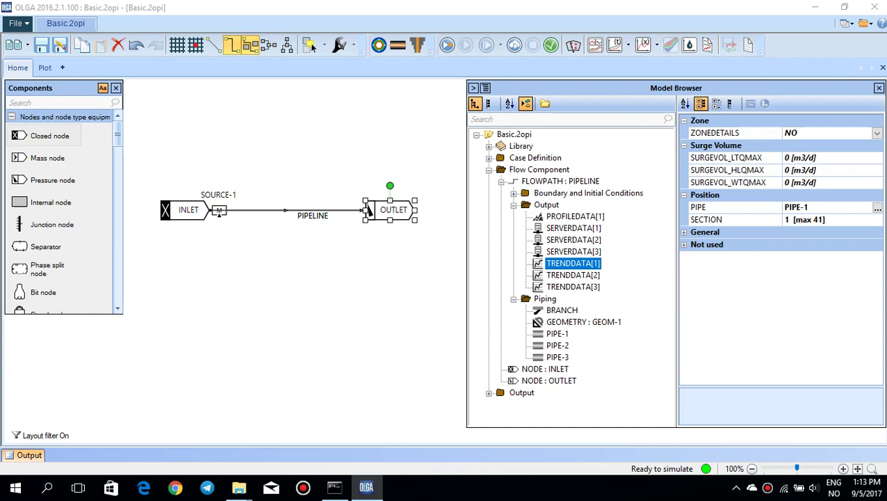
left_click(684, 232)
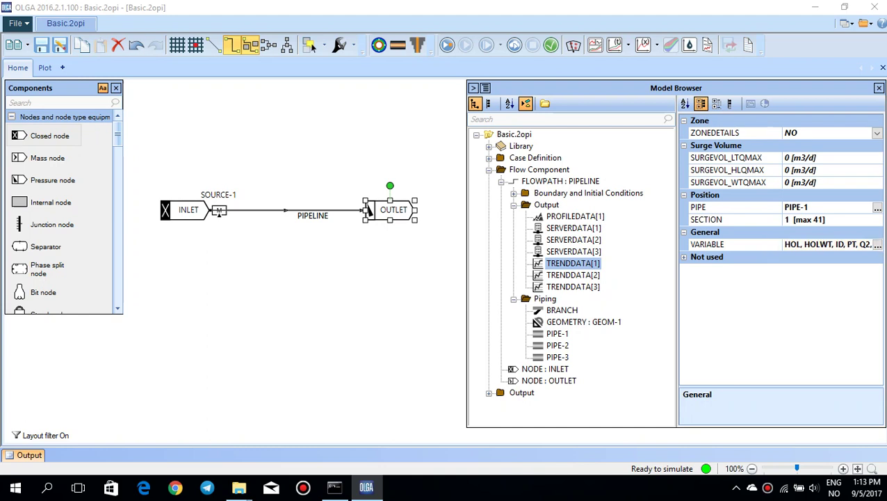
left_click(572, 276)
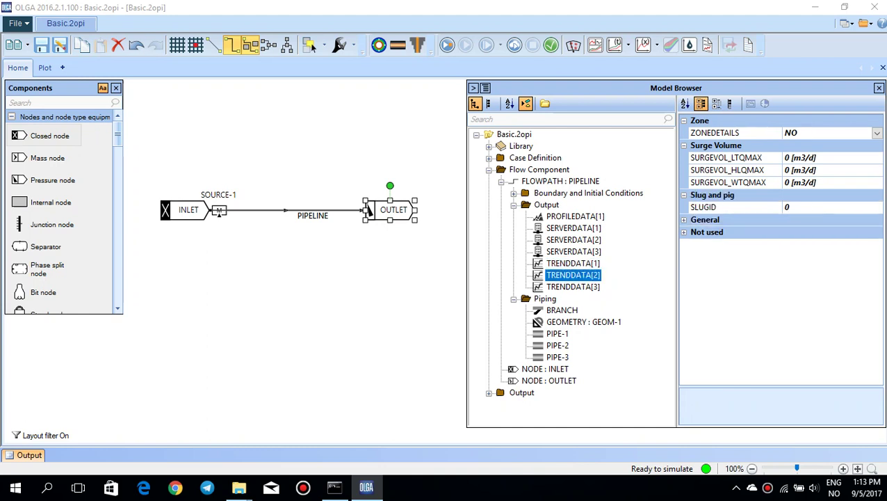
left_click(684, 220)
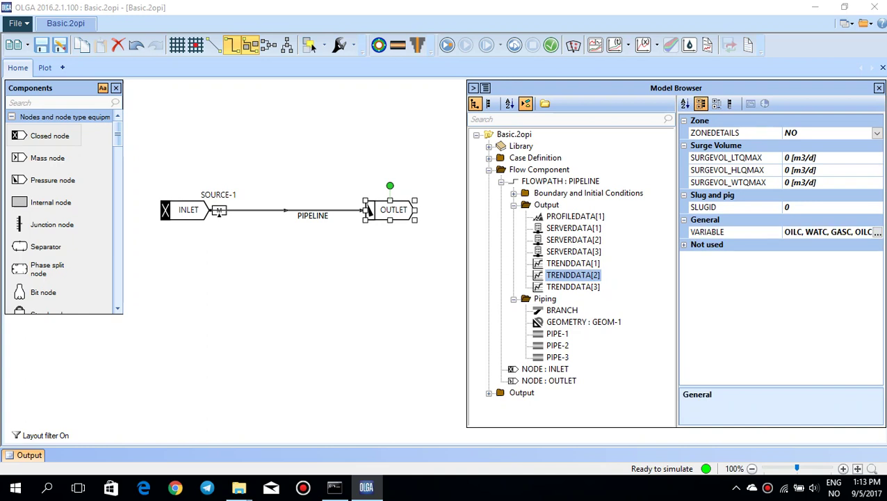
left_click(684, 244)
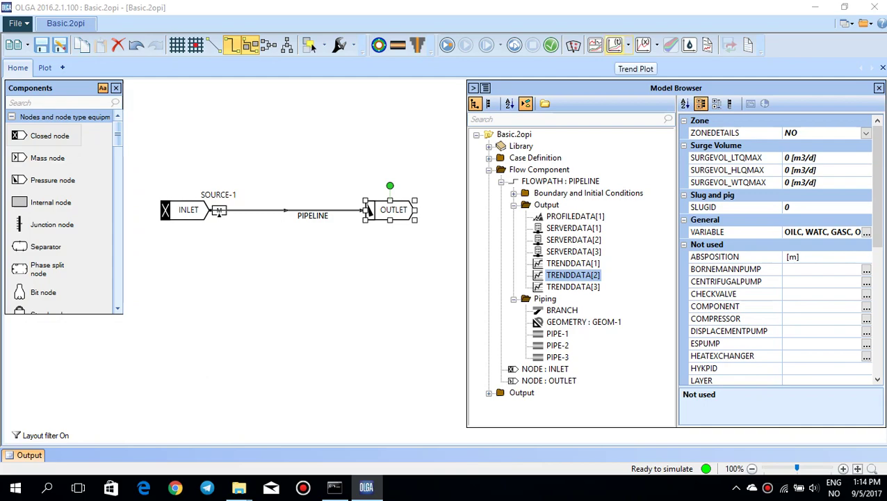
Create a trend plot of the pressure variable PT for PIPE-1, section 1.
left_click(614, 46)
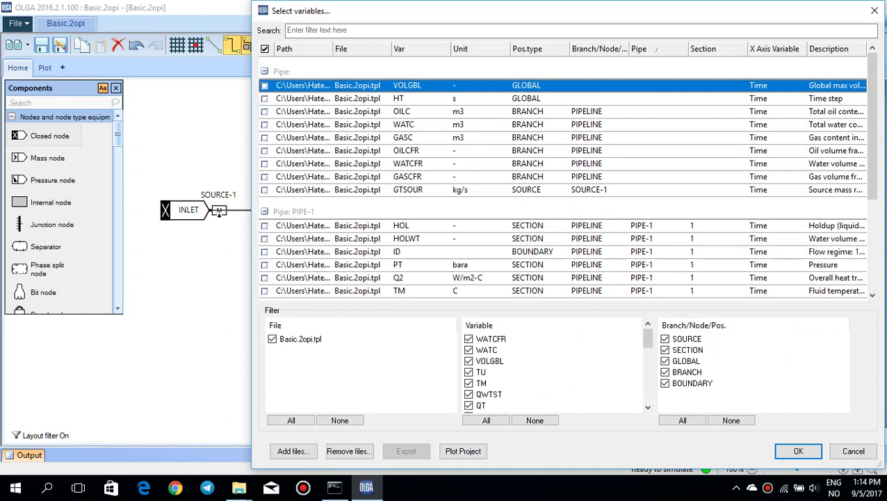
left_click(347, 30)
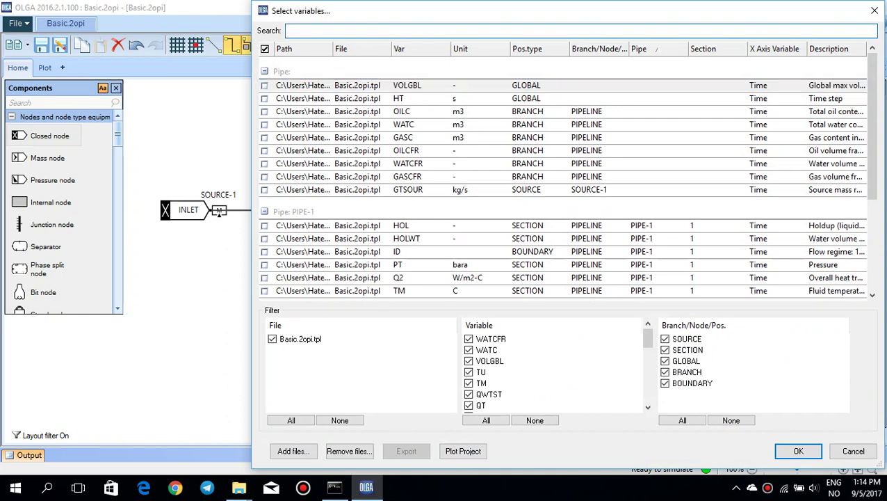
type("PT")
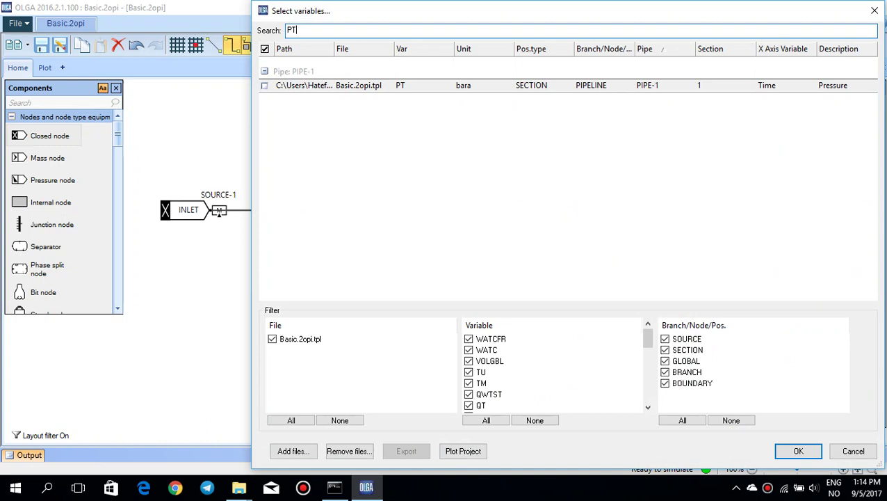
left_click(265, 85)
left_click(264, 86)
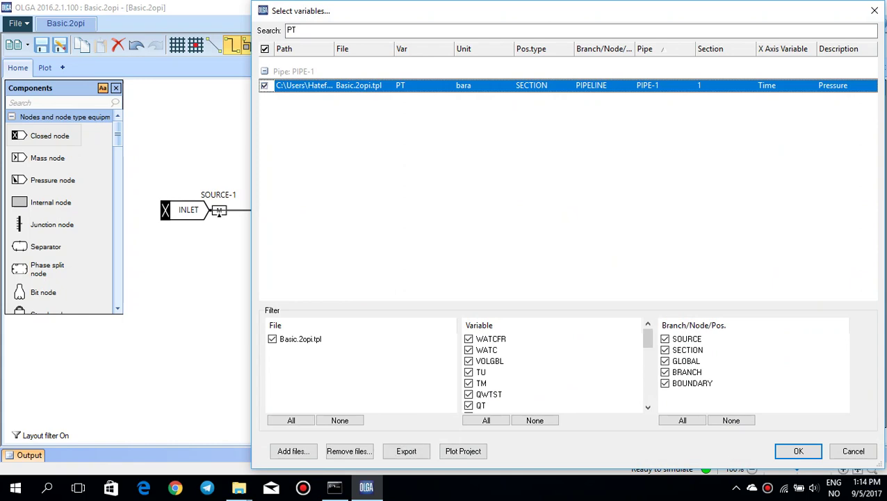
left_click(798, 451)
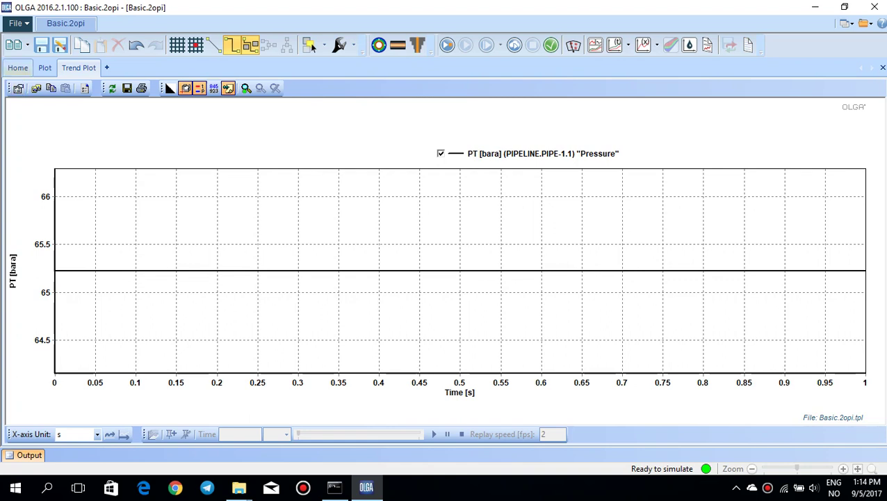
Check the OUTLET node's boundary properties in the model.
left_click(18, 68)
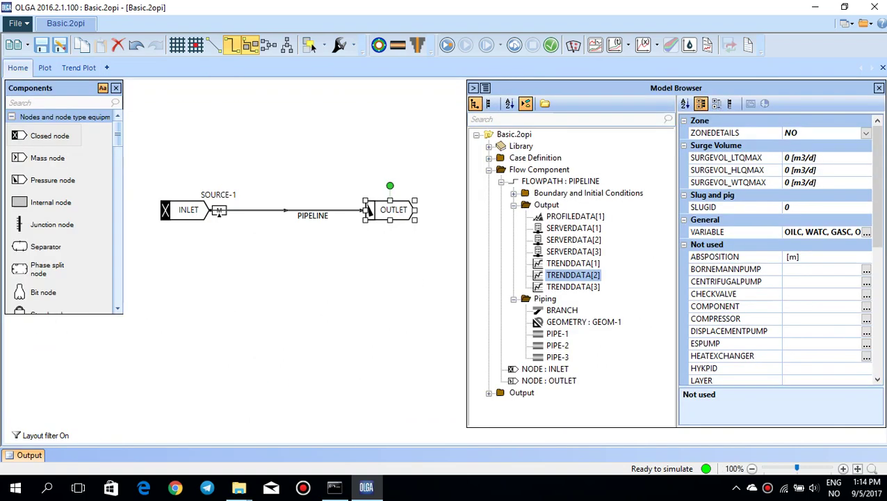
left_click(366, 208)
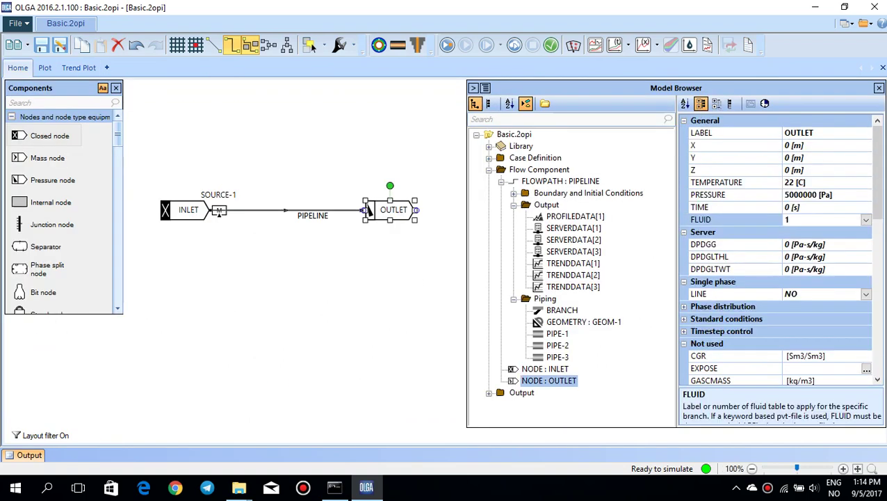
Turn on value read-out in the trend plot and pin a pressure reading at about 0.4 s.
left_click(78, 67)
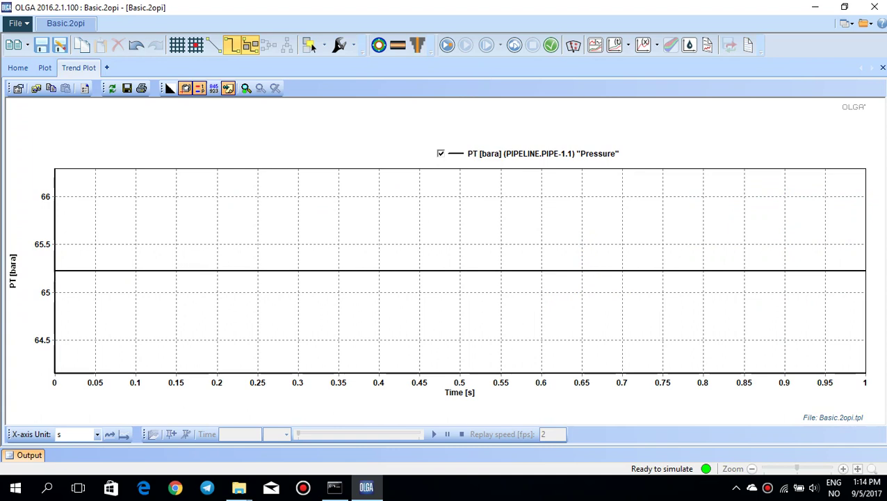
left_click(214, 88)
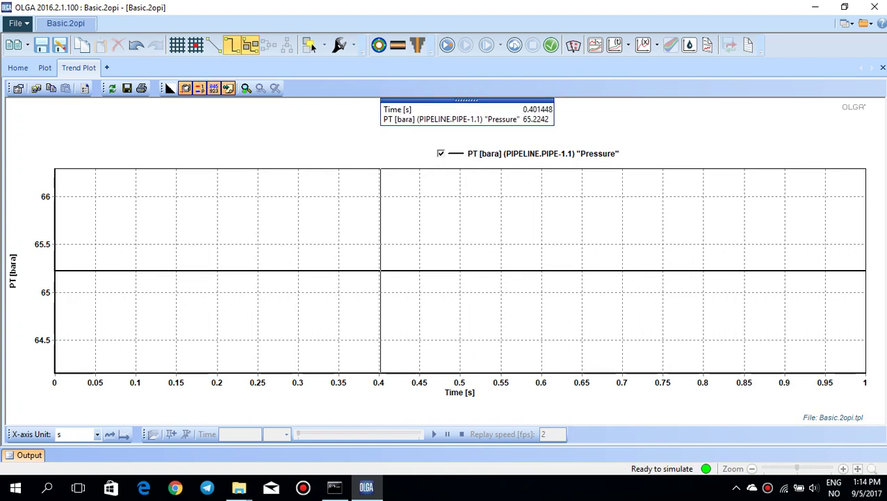
left_click(380, 271)
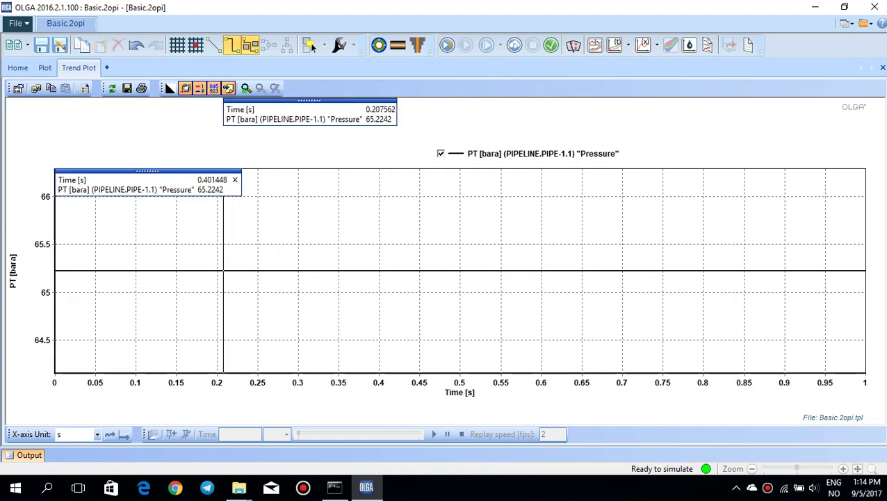
Remove the pinned reading from the trend plot and check SOURCE-1's properties alongside the plotted pressure.
left_click(234, 179)
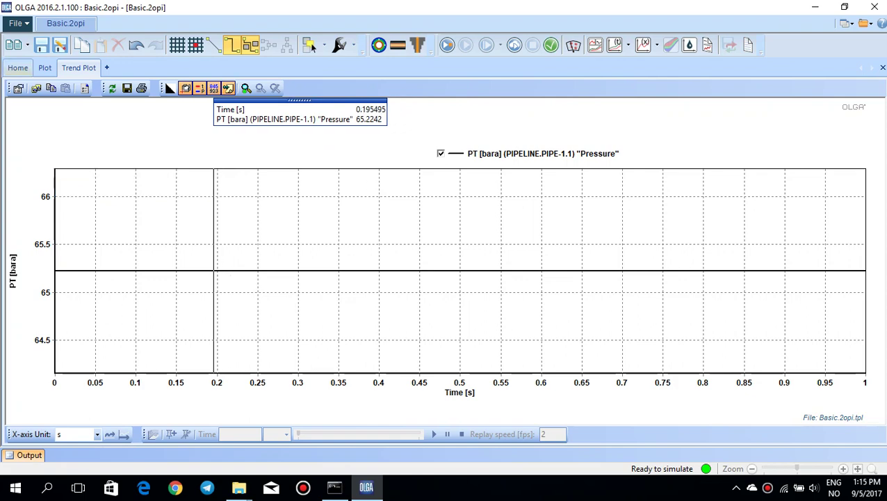
left_click(18, 68)
left_click(219, 210)
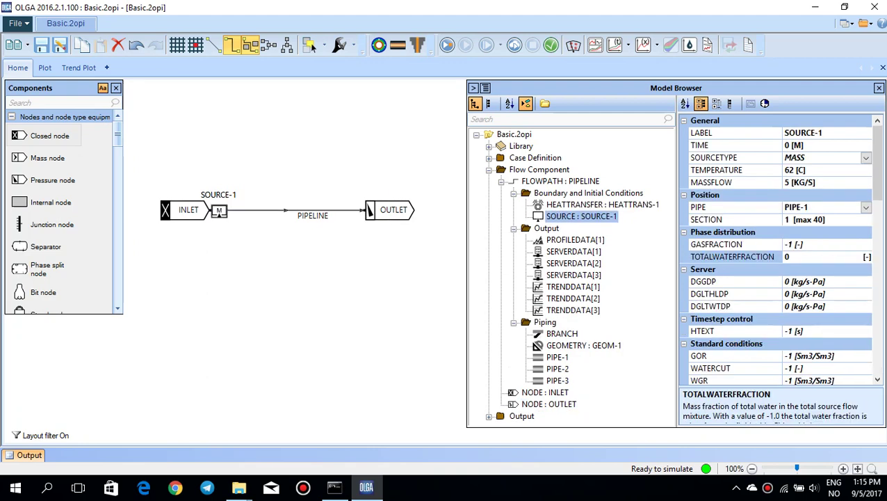
left_click(79, 67)
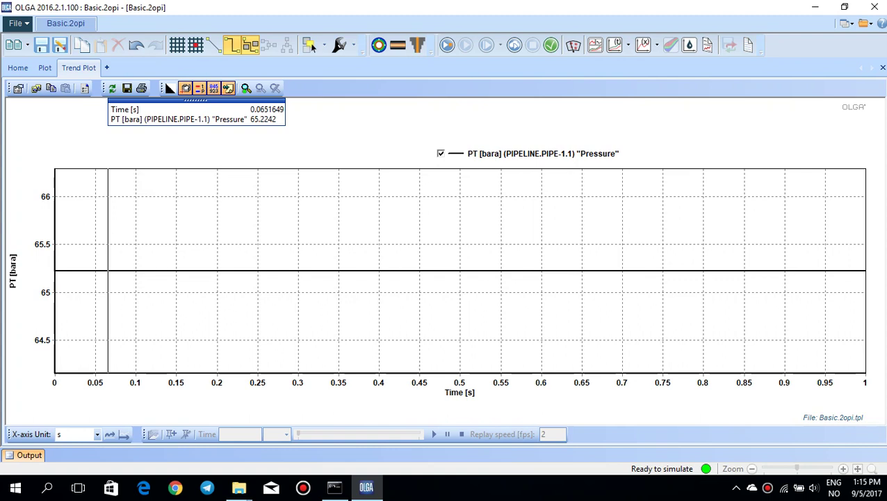
left_click(68, 271)
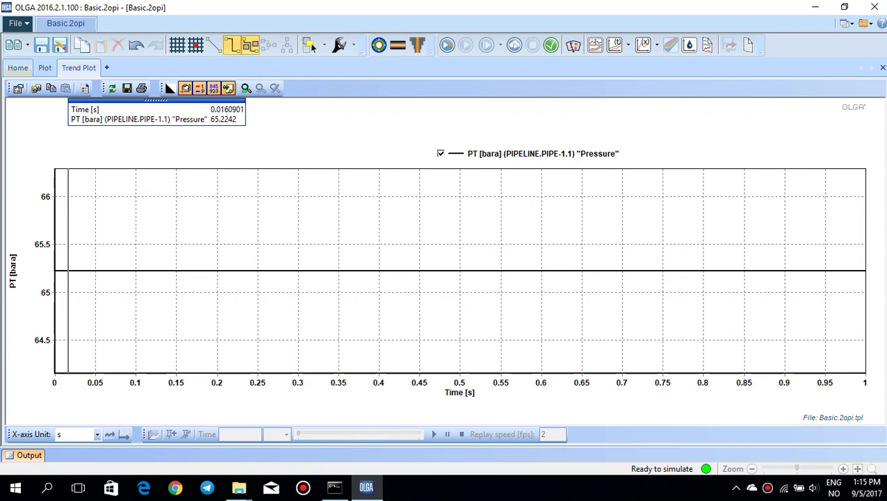
Add a parametric study to the case and set its case-name decoration to C%N-%1.
left_click(17, 68)
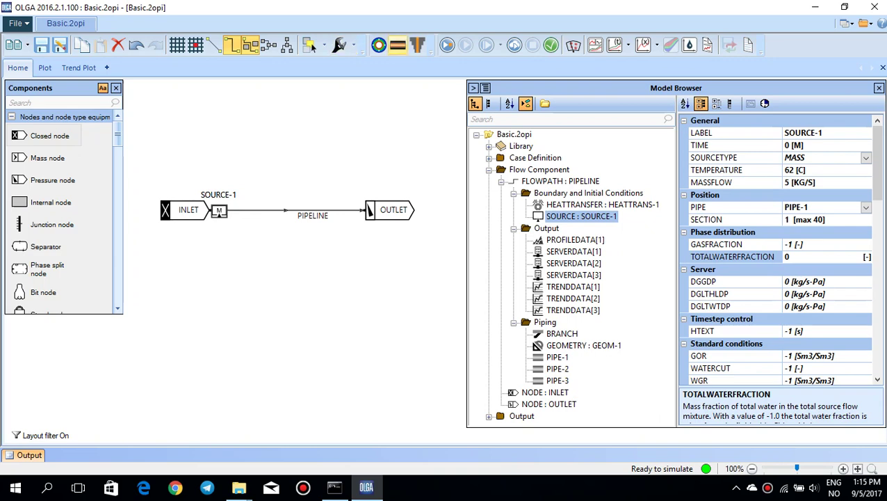
left_click(340, 45)
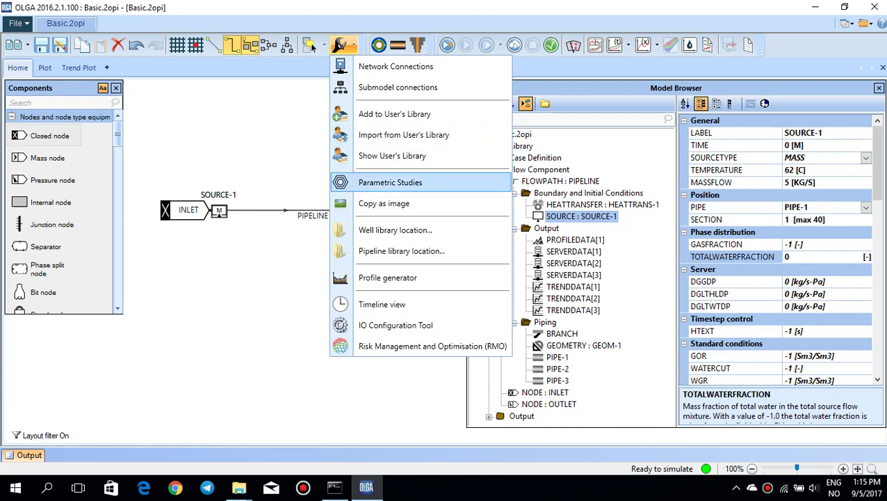
left_click(390, 182)
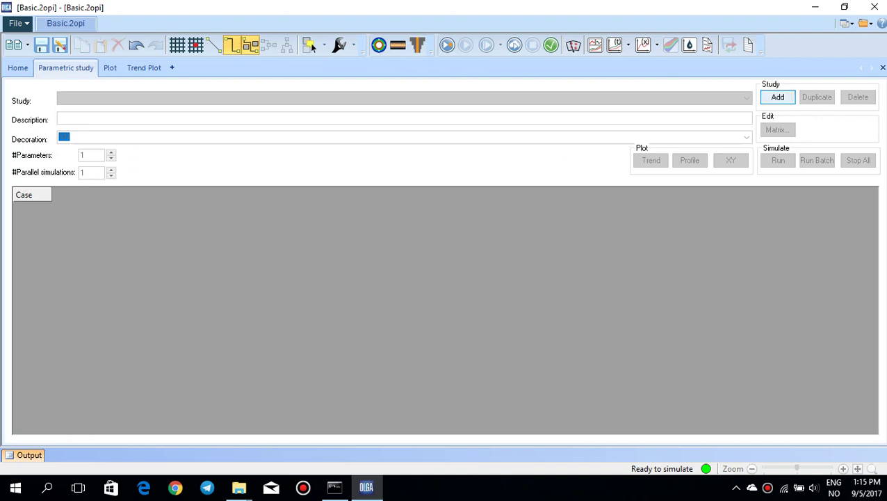
left_click(777, 97)
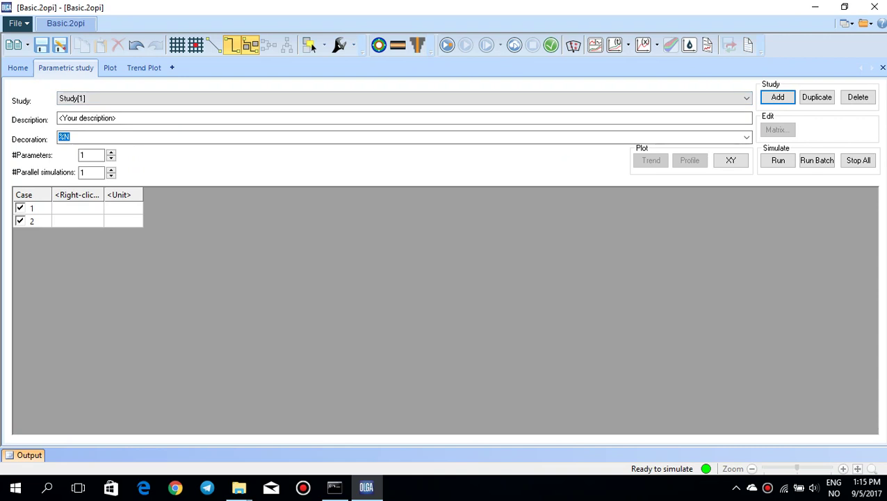
left_click(747, 137)
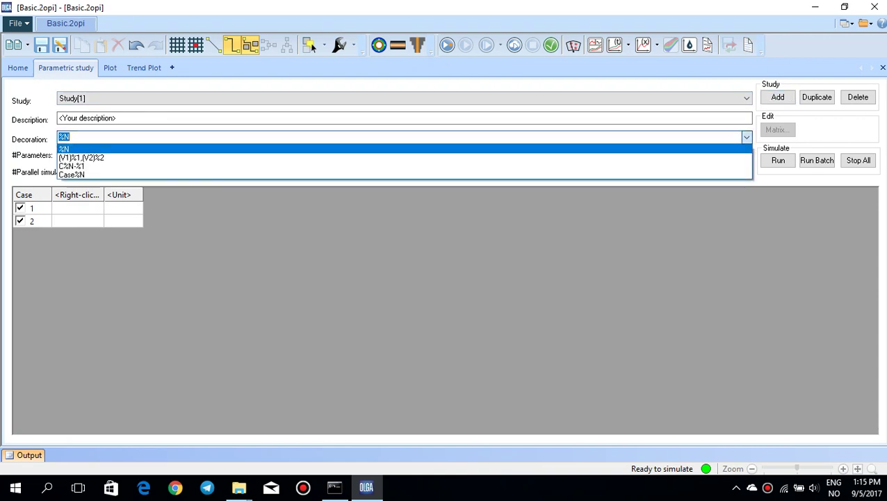
key("Return")
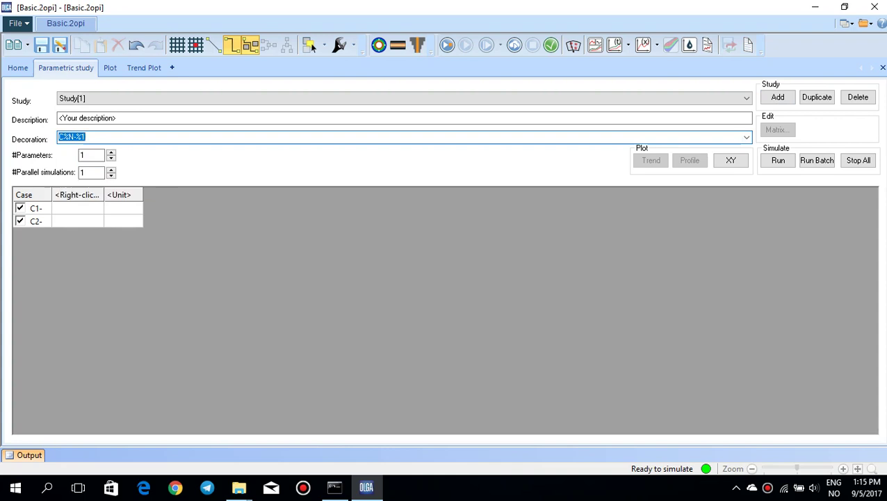
Start selecting the study's parameter and list the objects belonging to FLOWPATH : PIPELINE.
right_click(80, 196)
left_click(132, 207)
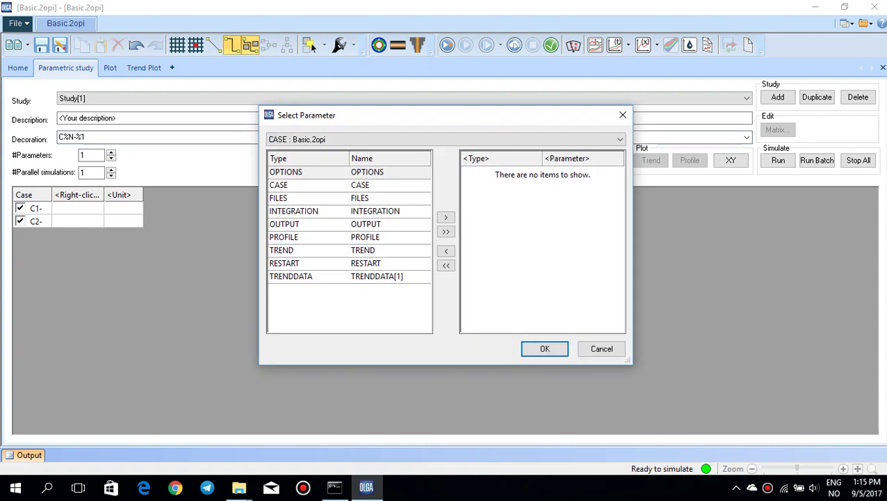
left_click(445, 139)
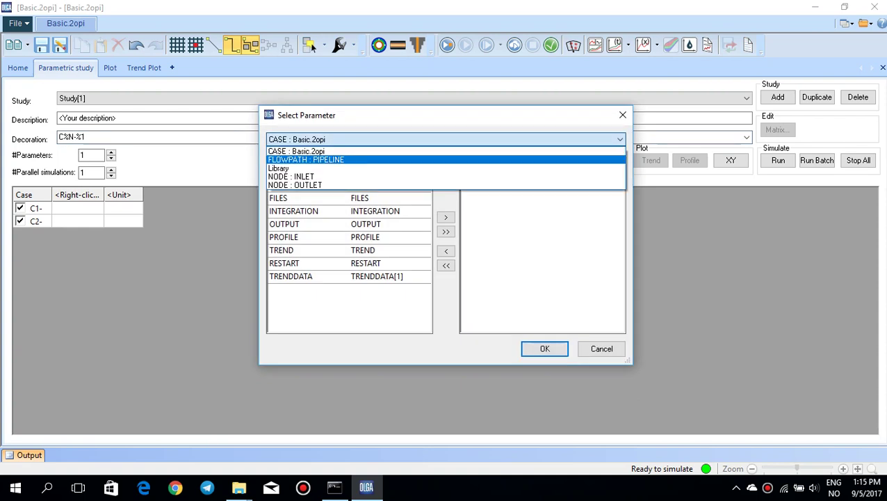
left_click(306, 160)
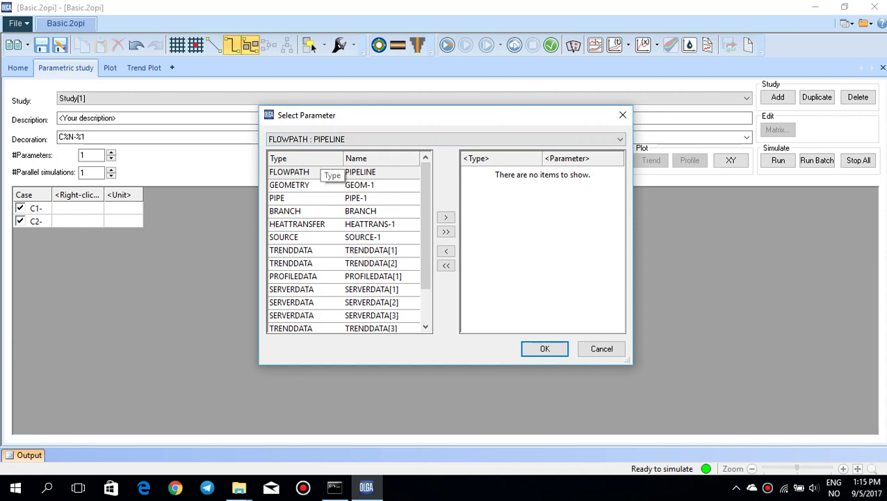
scroll(425, 243, "down", 1)
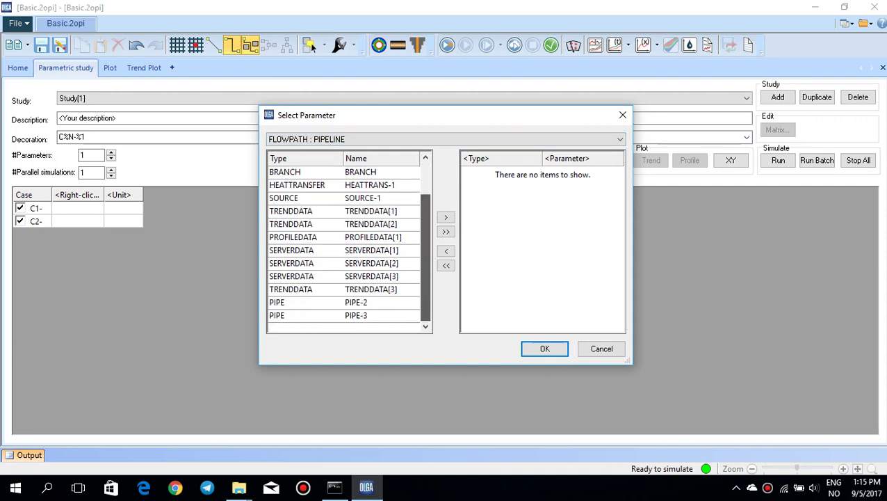
scroll(348, 243, "up", 3)
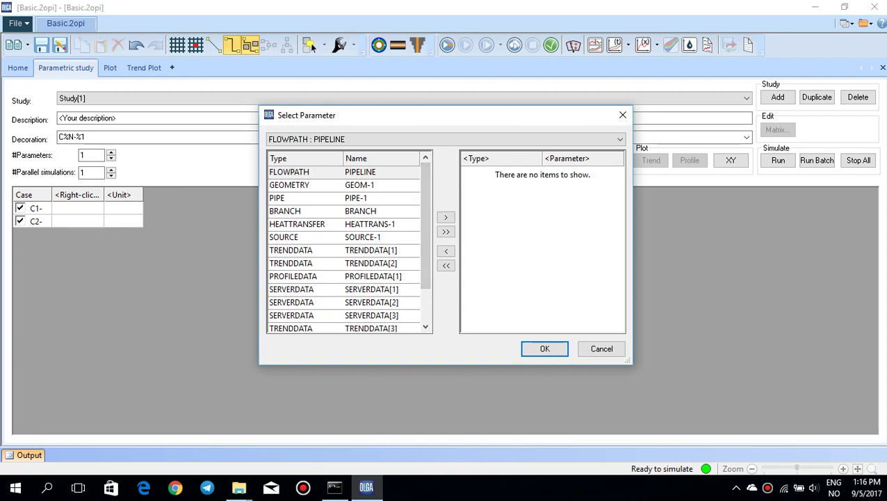
double_click(312, 172)
left_click(501, 172)
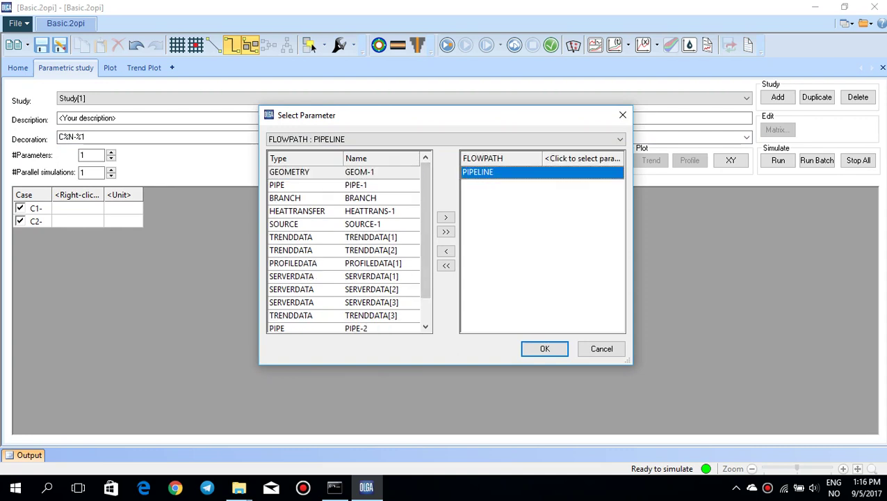
left_click(581, 160)
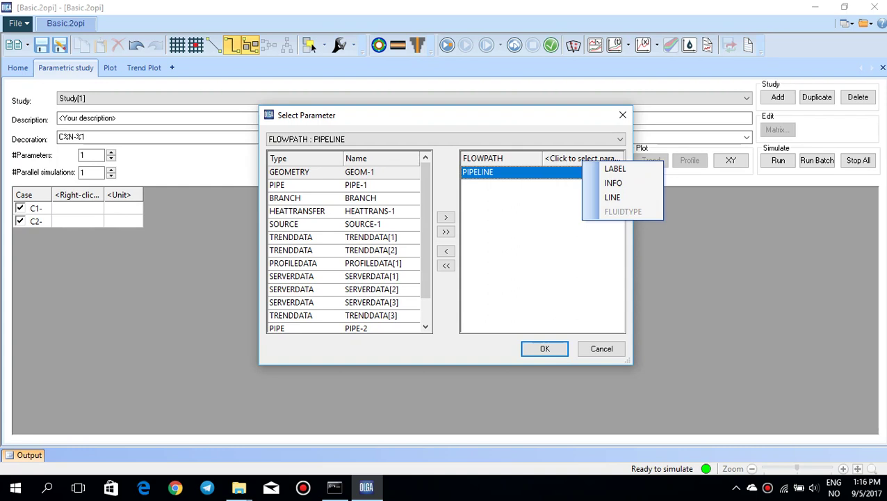
double_click(512, 172)
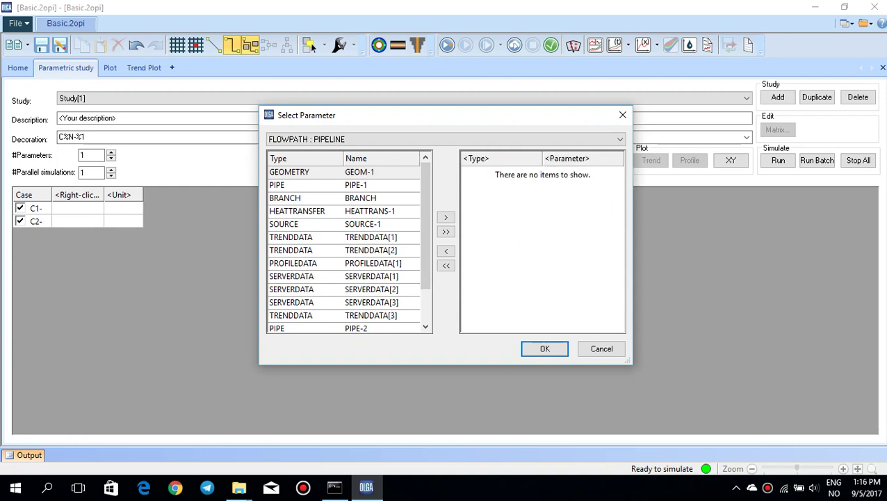
Choose the DIAMETER of PIPE-1 as the parameter varied in the study.
double_click(313, 185)
left_click(583, 171)
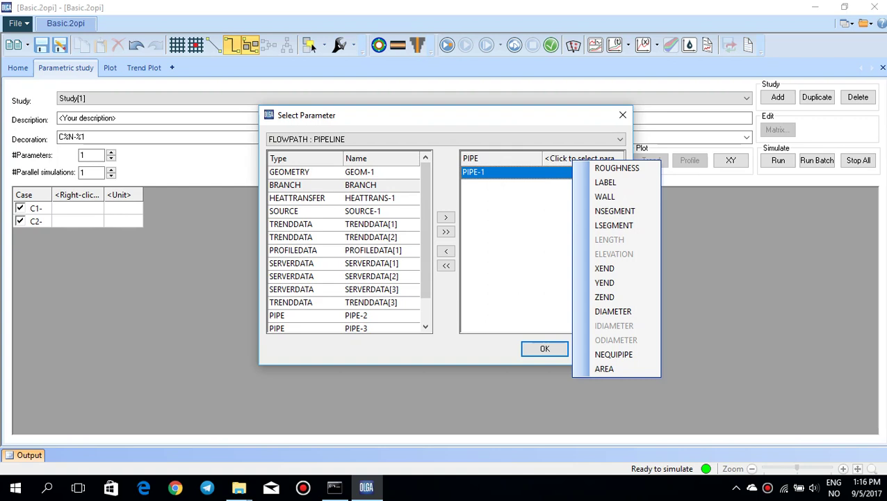
left_click(612, 311)
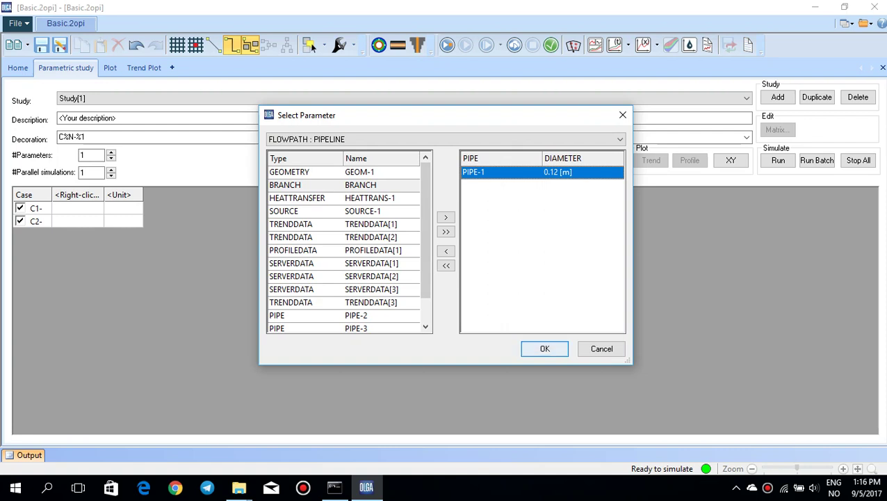
key("Return")
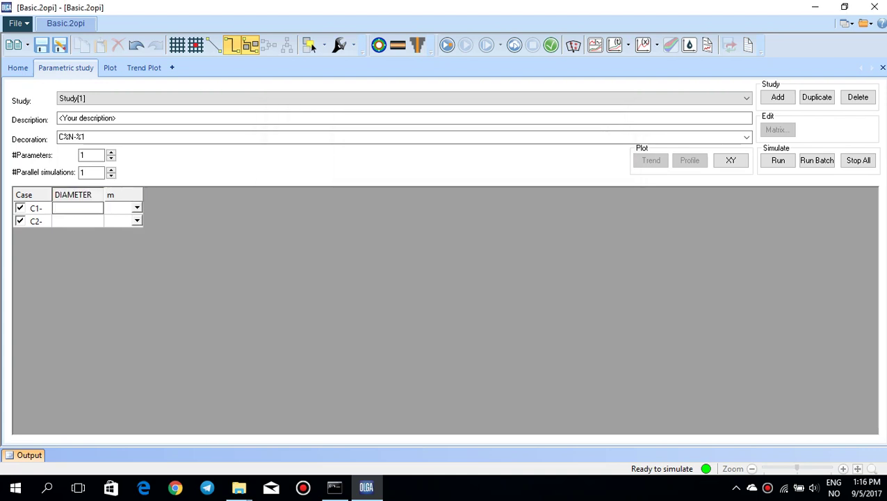
Enter diameters of .12 for the first study case and .15 for the second.
type(".12")
key("Return")
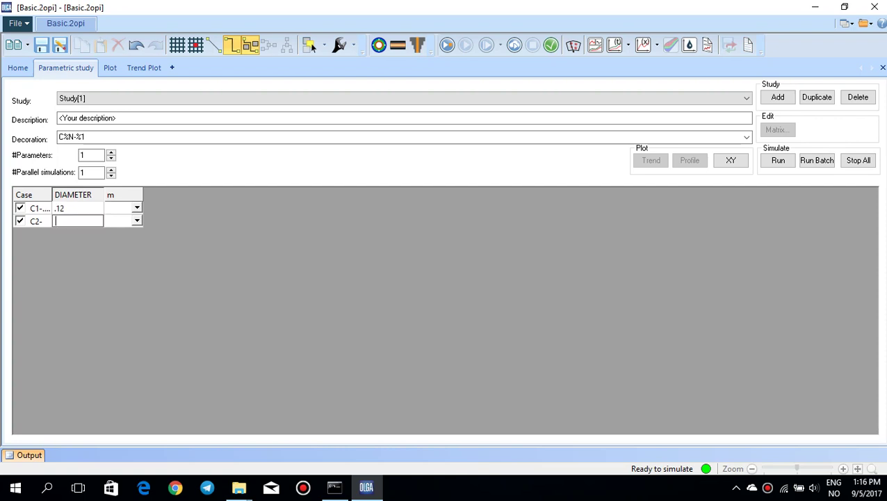
type(".15")
right_click(81, 222)
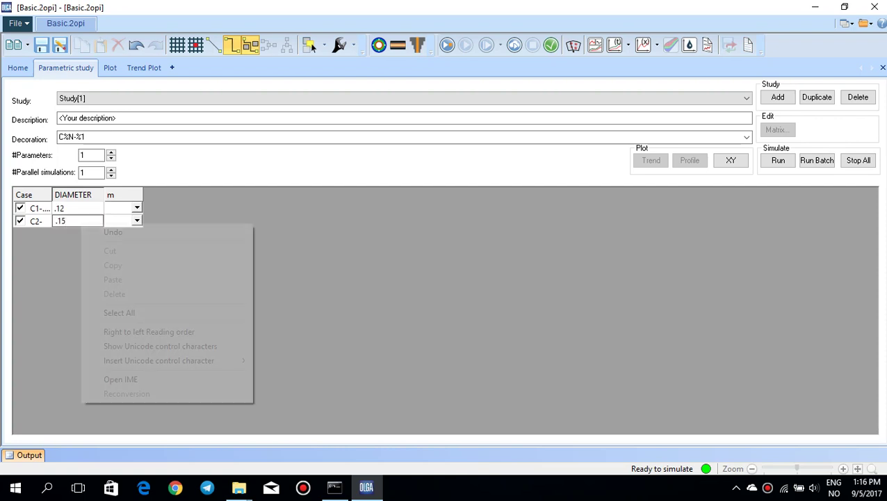
left_click(298, 278)
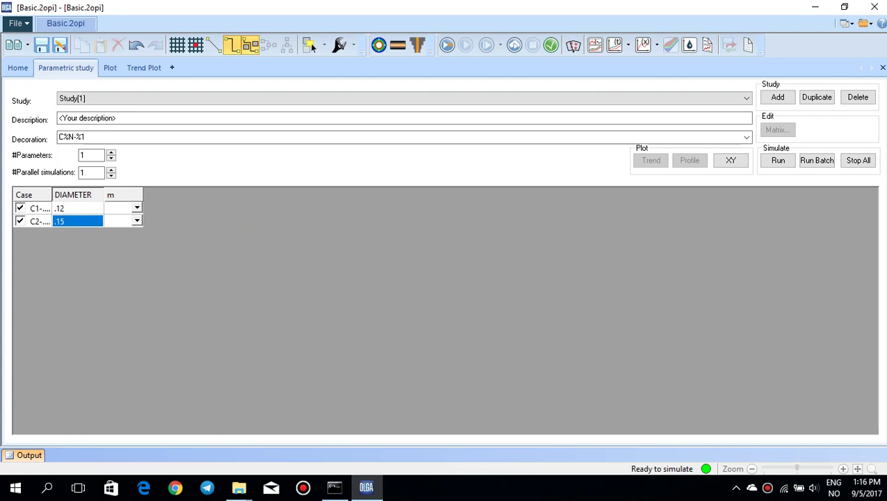
Insert a third case in the parametric study and give it a diameter of .2.
right_click(84, 221)
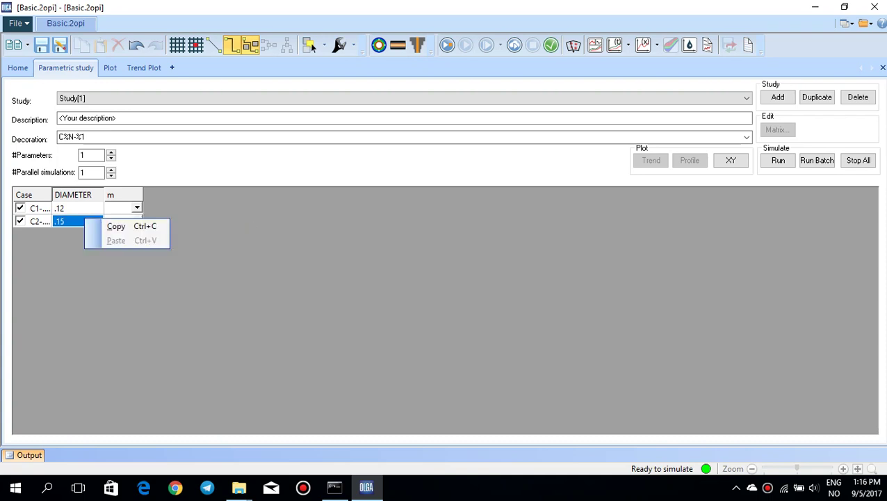
left_click(37, 222)
right_click(37, 221)
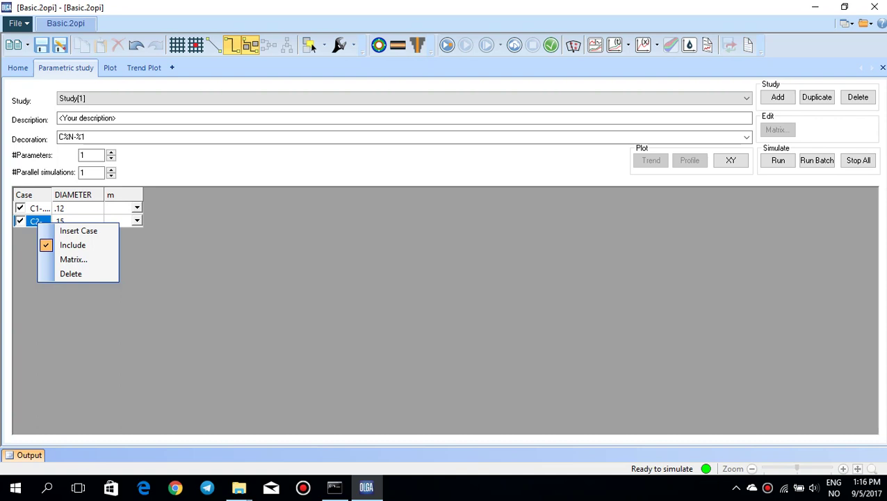
left_click(79, 230)
double_click(78, 234)
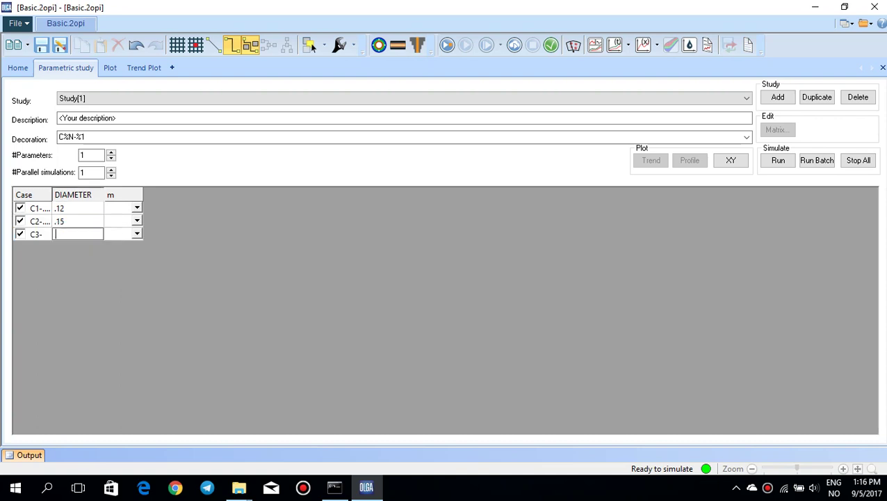
type(".2")
key("Return")
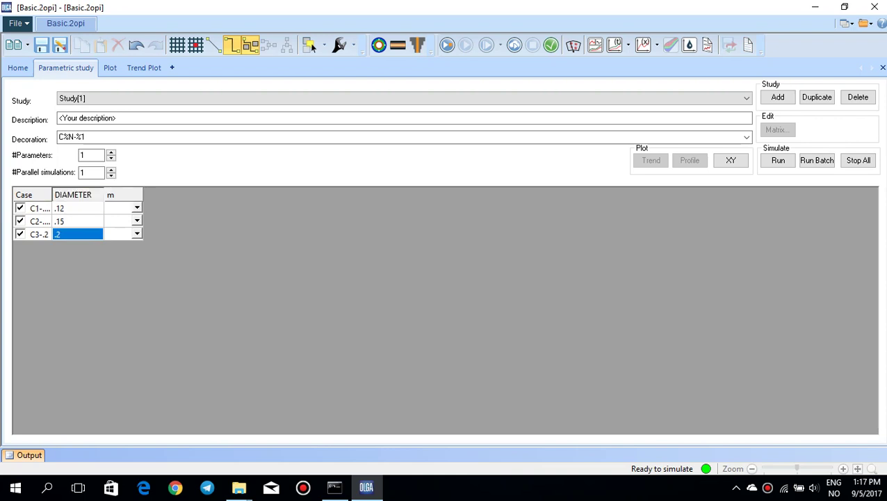
Widen the study table's Case column to show the full case names and run all three cases as a batch.
left_click_drag(52, 194, 149, 194)
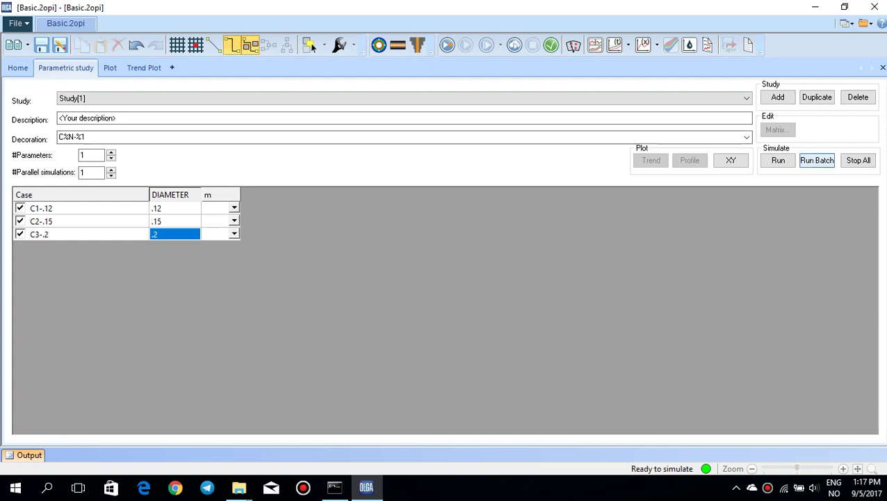
left_click(817, 160)
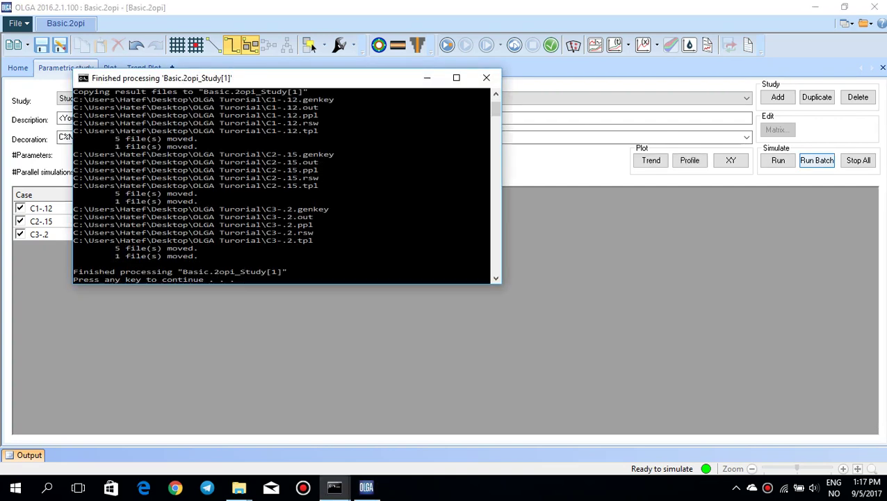
key("Return")
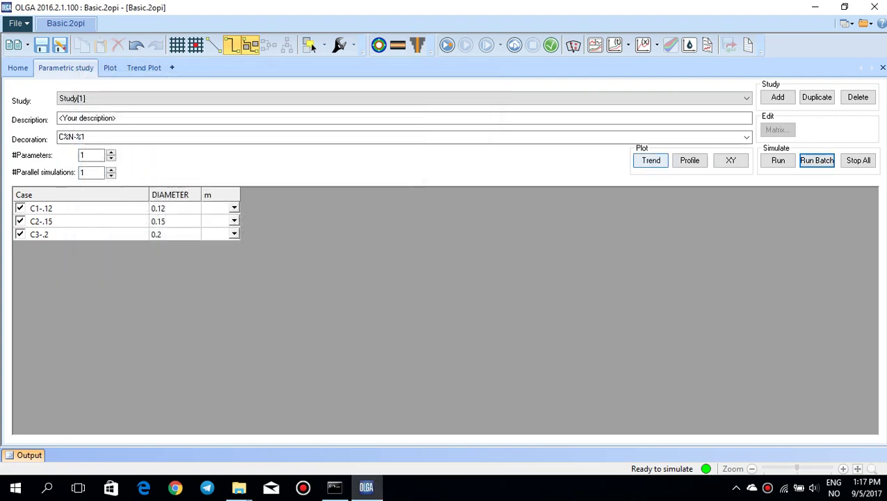
Create a trend plot of the pressure variable PT at PIPE-1, section 1, for cases C1-.12, C2-.15 and C3-.2.
left_click(650, 159)
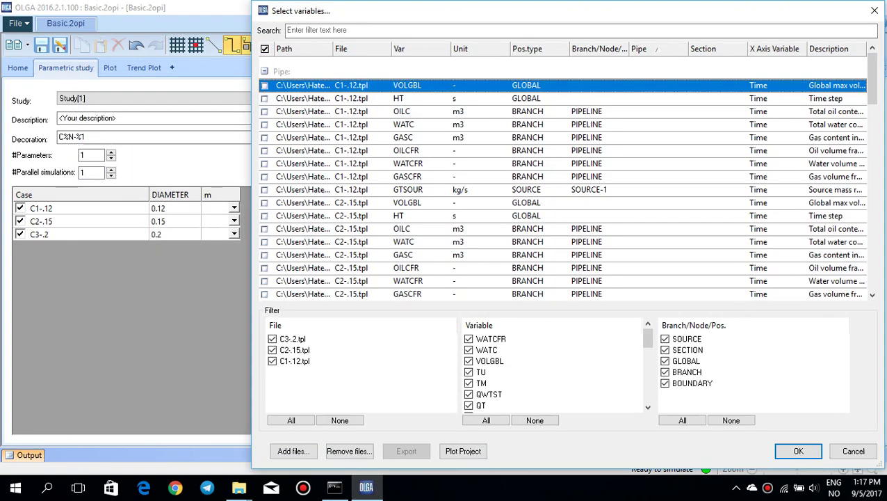
left_click(361, 31)
type("PT")
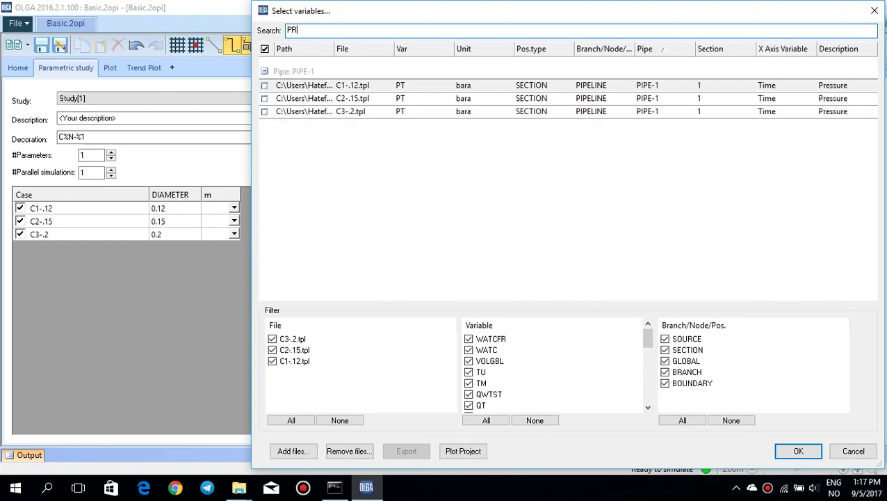
key("BackSpace")
type("T")
left_click(265, 85)
left_click(265, 98)
left_click(265, 111)
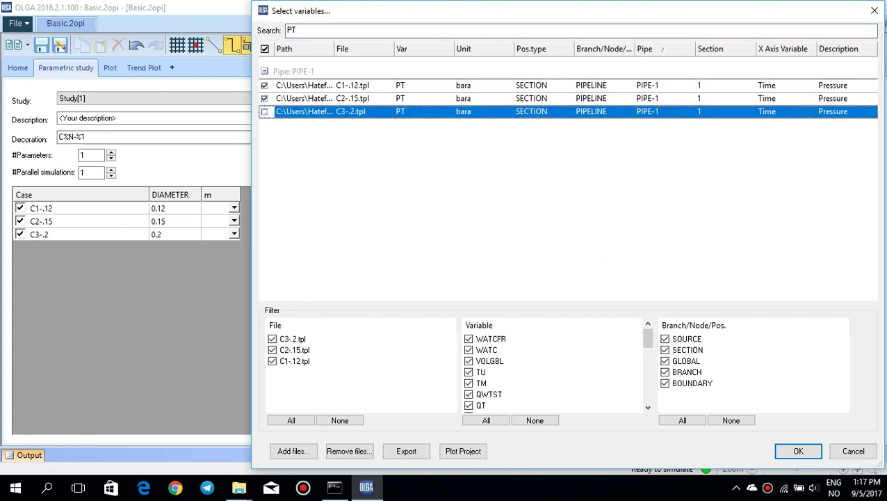
key("space")
left_click_drag(390, 49, 450, 48)
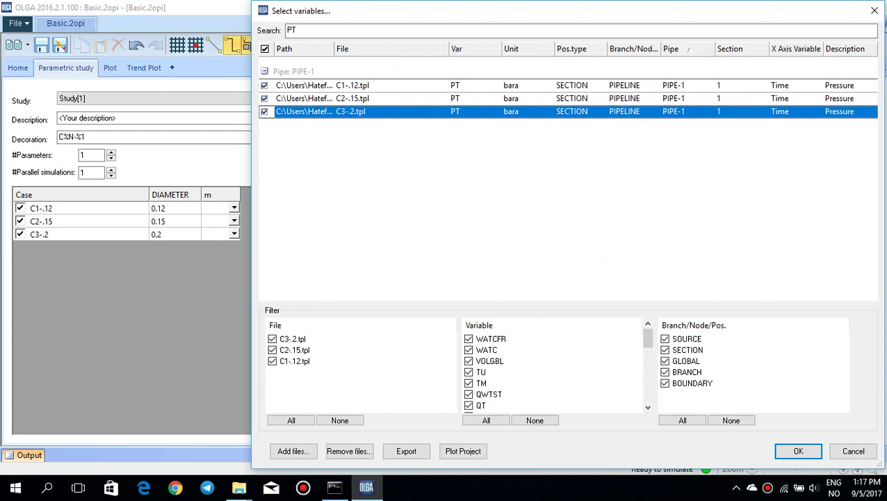
key("Return")
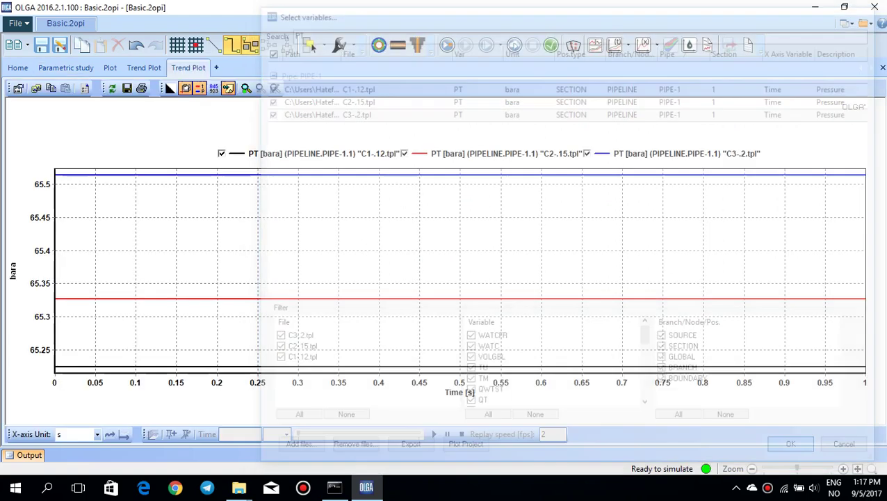